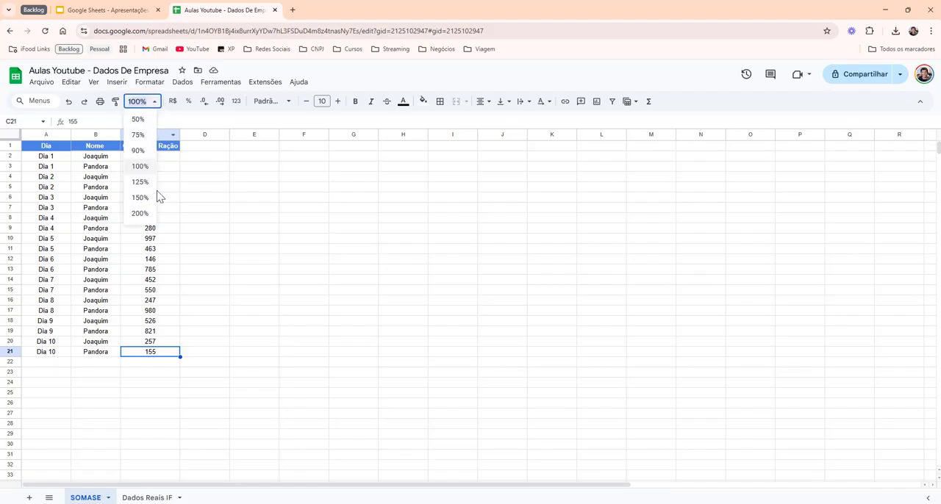
# - Set the sheet zoom to 125% and examine the Dia, Nome and Gramas de Ração columns in rows 1 to 21
pyautogui.click(146, 186)
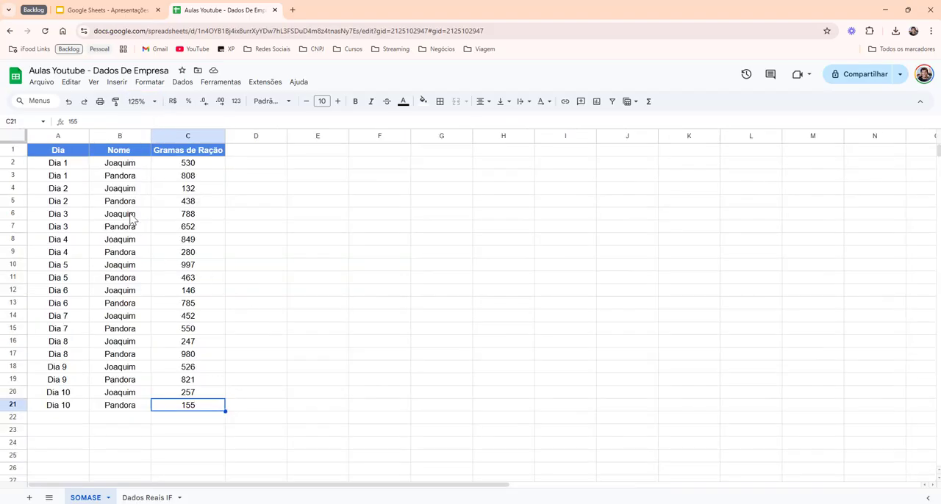
pyautogui.moveTo(61, 152); pyautogui.dragTo(195, 408)
pyautogui.moveTo(103, 155); pyautogui.dragTo(145, 407)
pyautogui.moveTo(205, 166); pyautogui.dragTo(210, 414)
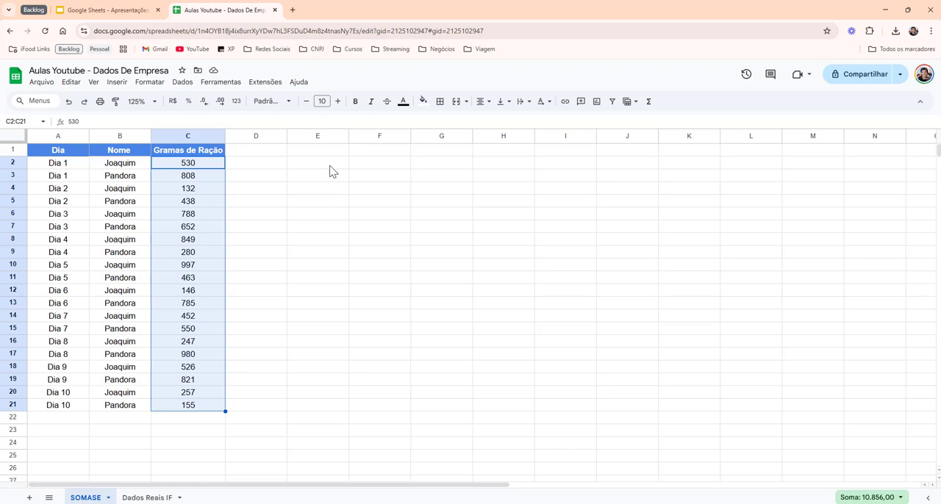
pyautogui.click(125, 167)
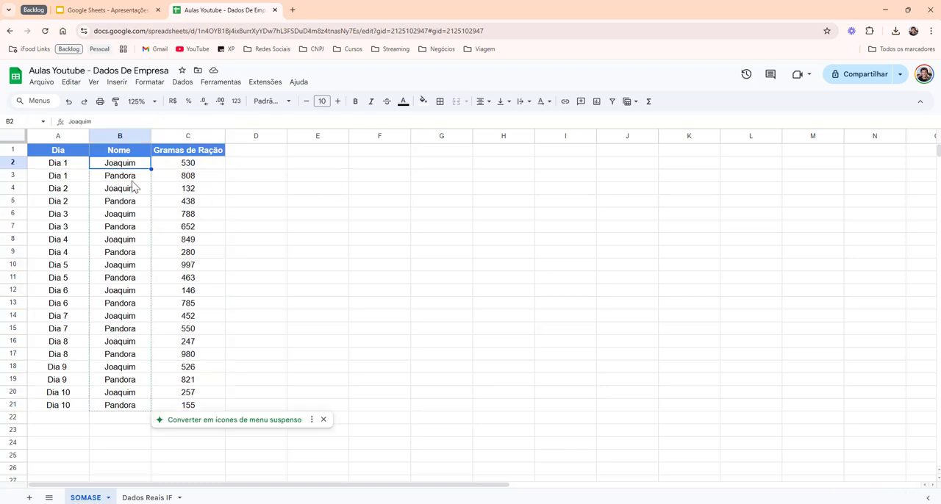
pyautogui.moveTo(135, 167); pyautogui.dragTo(131, 406)
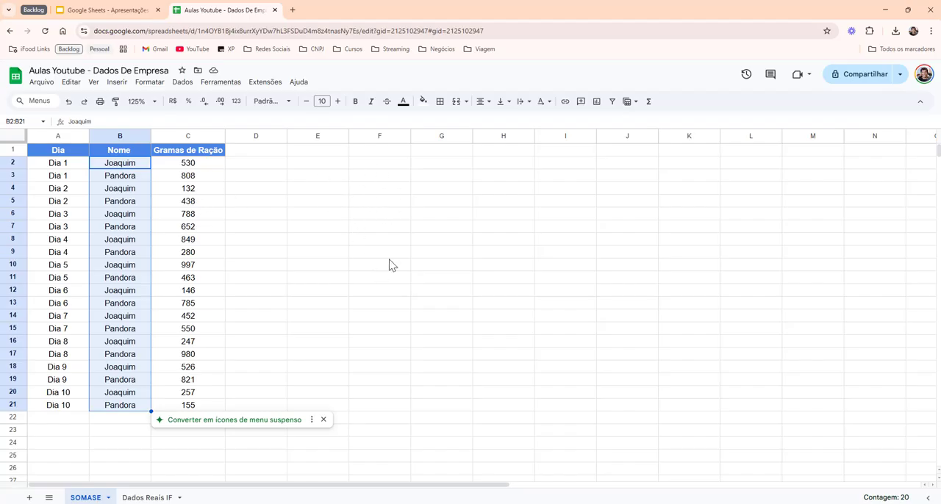
pyautogui.click(128, 172)
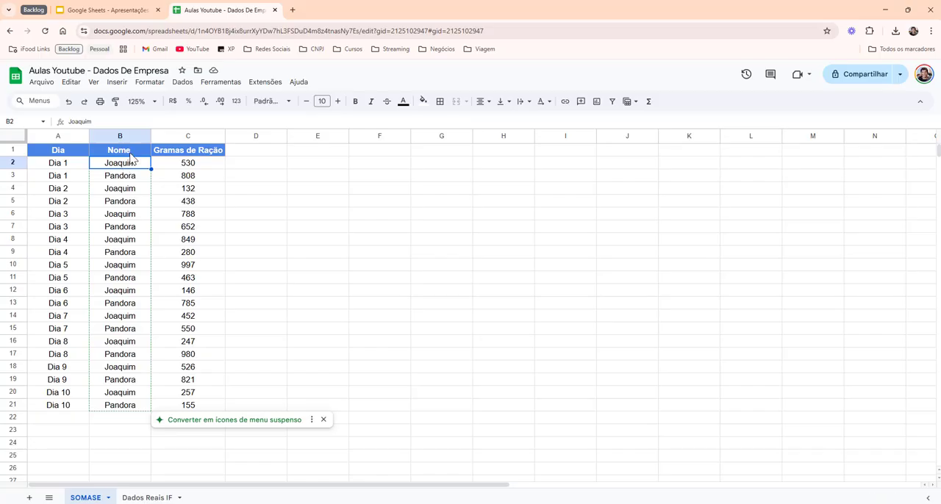
# - Copy the Nome column range B1:B21 with its header into column E, starting at E1
pyautogui.moveTo(134, 157); pyautogui.dragTo(136, 407)
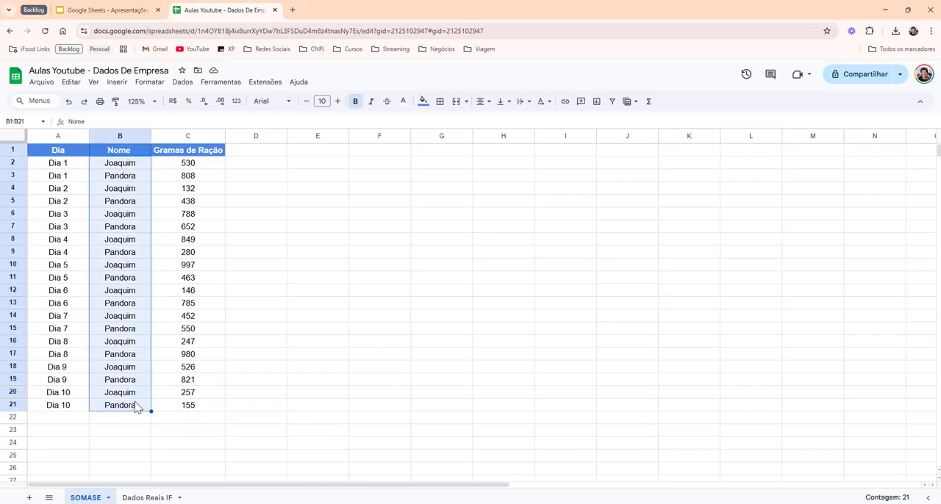
pyautogui.hotkey('ctrl', 'c')
pyautogui.click(327, 156)
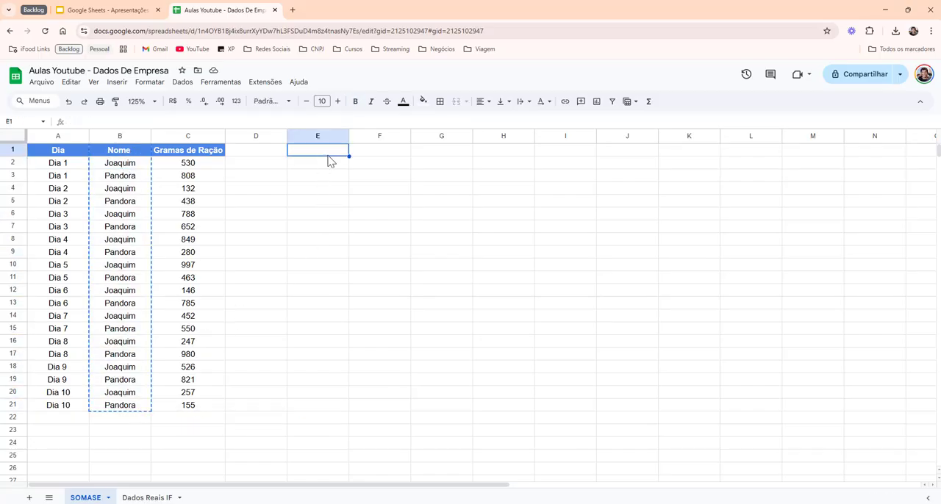
pyautogui.hotkey('ctrl', 'v')
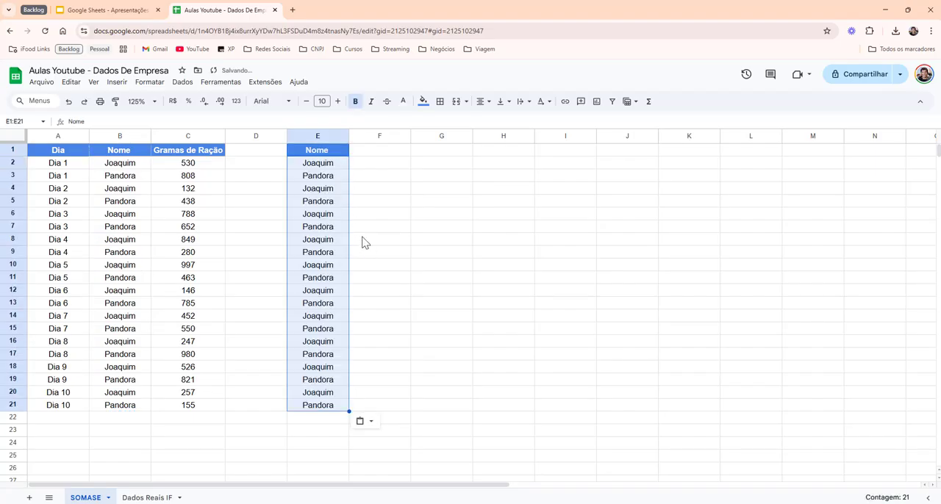
# - Remove the duplicate entries from the copied Nome list in E1:E21, treating the first row as a header
pyautogui.click(182, 82)
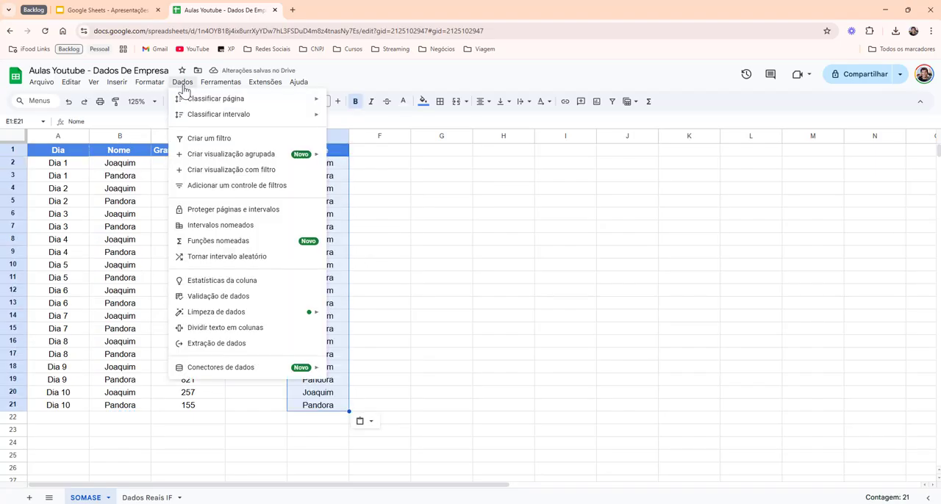
pyautogui.moveTo(279, 312)
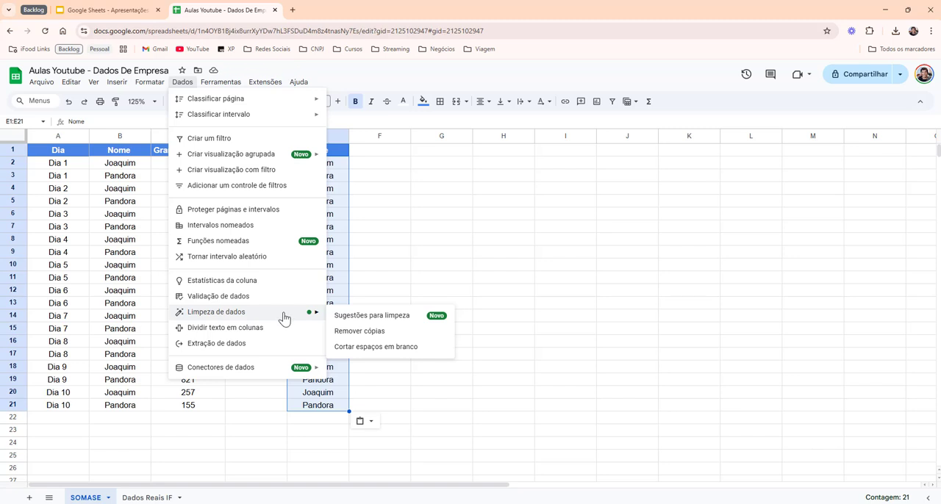
pyautogui.click(412, 338)
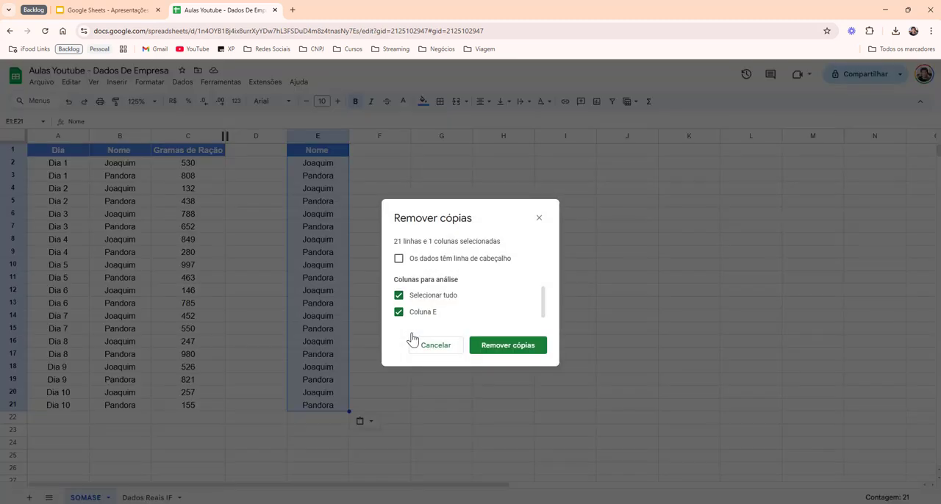
pyautogui.click(398, 258)
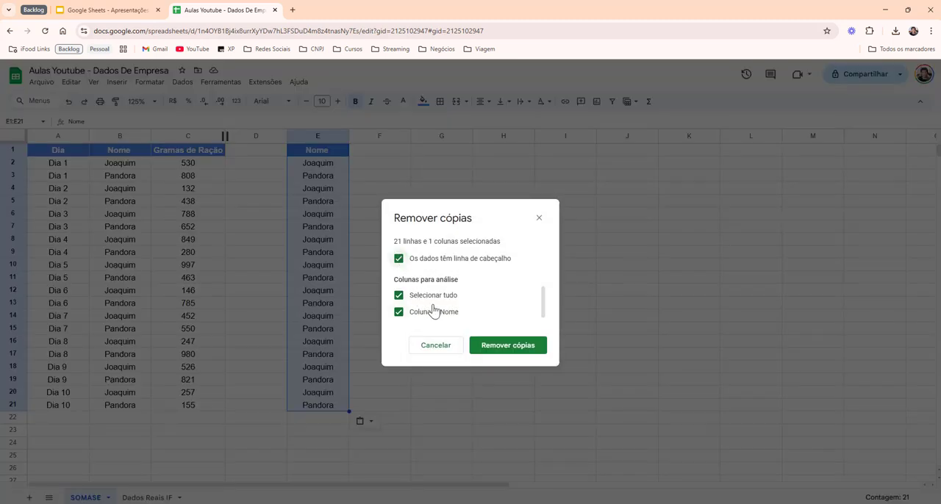
pyautogui.click(516, 350)
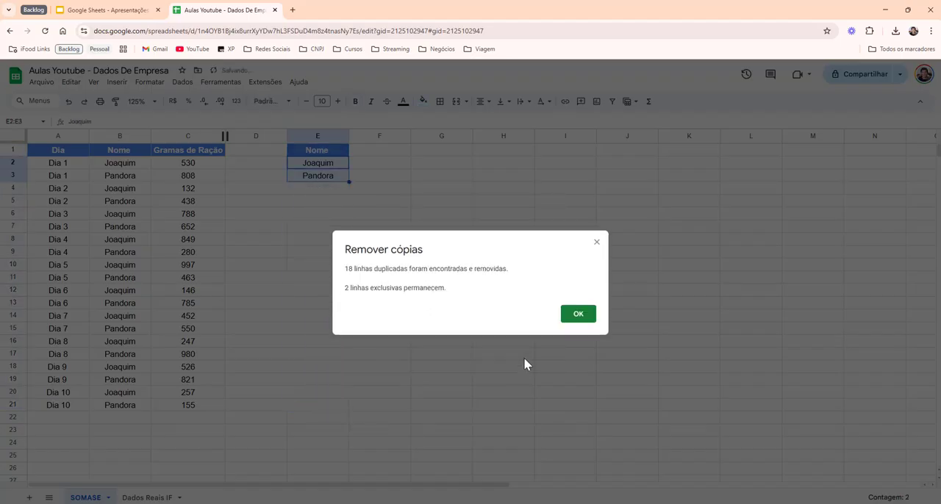
pyautogui.click(578, 317)
pyautogui.click(362, 178)
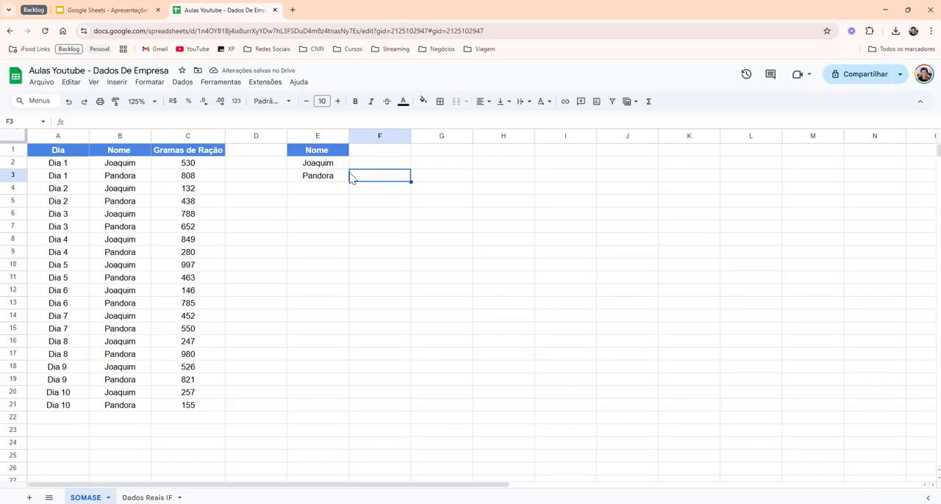
pyautogui.click(340, 163)
pyautogui.click(342, 175)
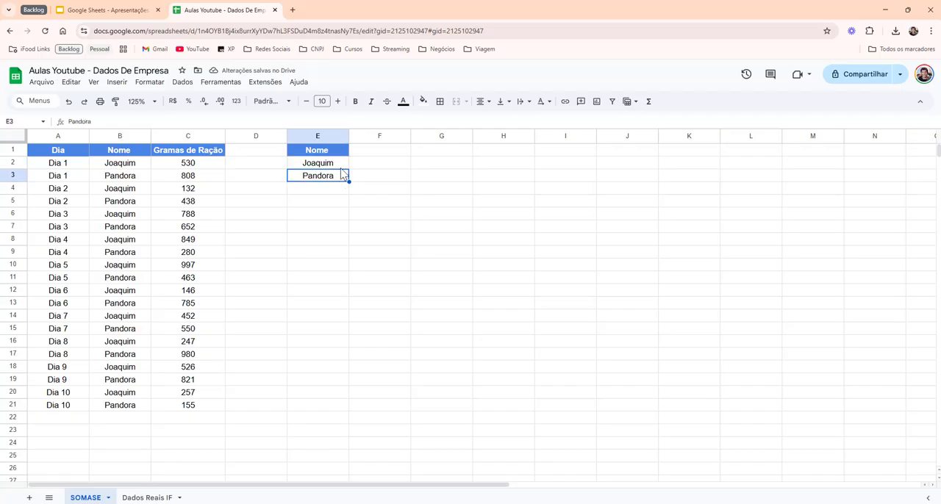
pyautogui.moveTo(341, 164); pyautogui.dragTo(342, 180)
pyautogui.click(342, 179)
pyautogui.click(342, 167)
pyautogui.click(342, 179)
pyautogui.moveTo(336, 167); pyautogui.dragTo(338, 175)
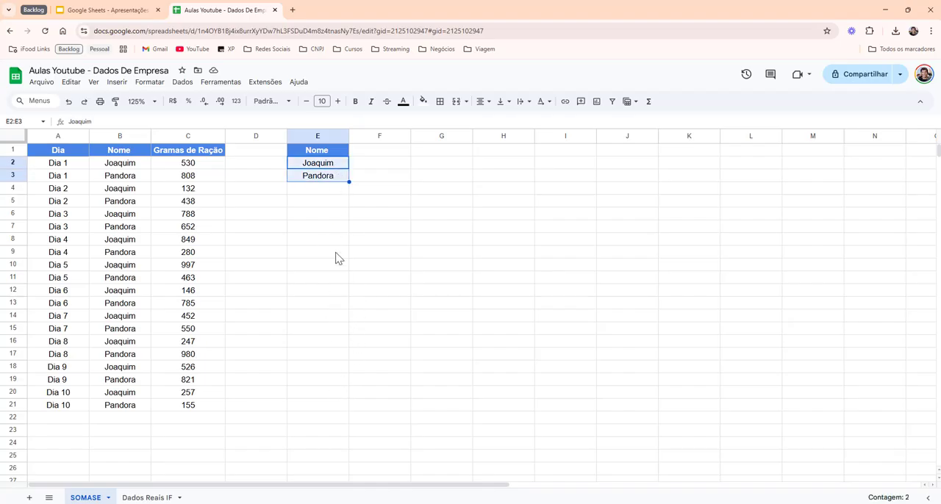
# - Fill the Nome header cell E1 with orange
pyautogui.click(342, 152)
pyautogui.click(424, 102)
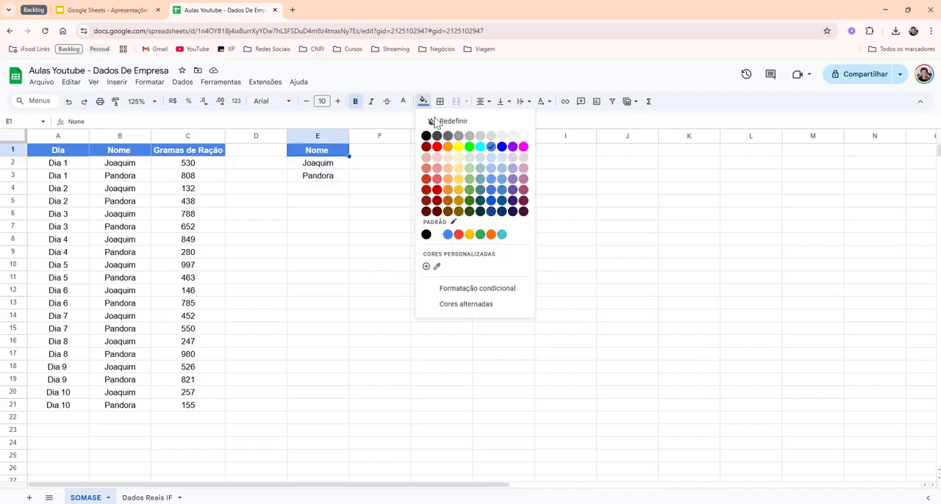
pyautogui.click(442, 148)
pyautogui.click(370, 189)
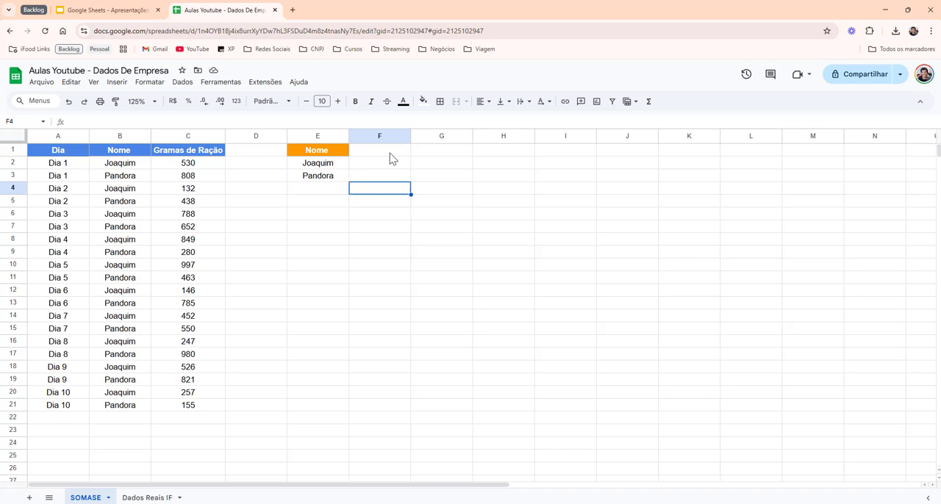
# - Add a matching orange header "Gramas de ração" in F1 by copying E1, and fit column F's width to the text
pyautogui.click(337, 154)
pyautogui.hotkey('ctrl', 'c')
pyautogui.press('Right')
pyautogui.hotkey('ctrl', 'v')
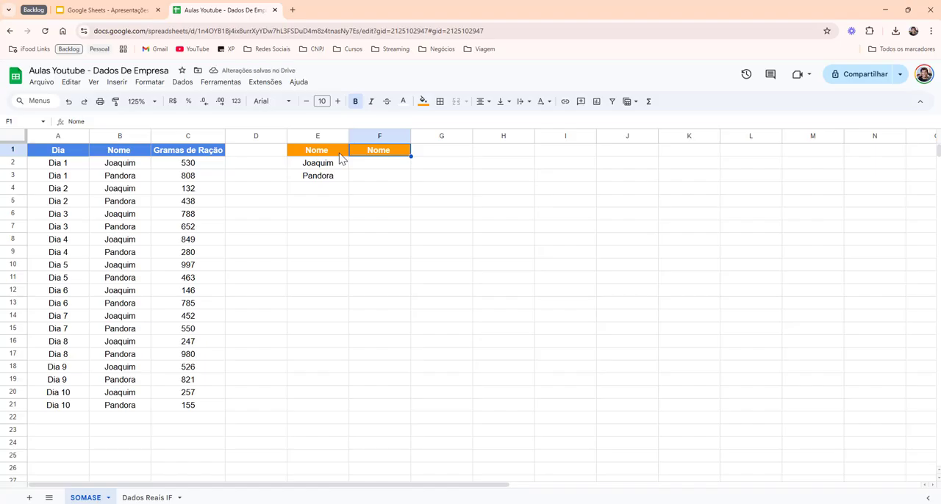
pyautogui.write('Gramas de ração')
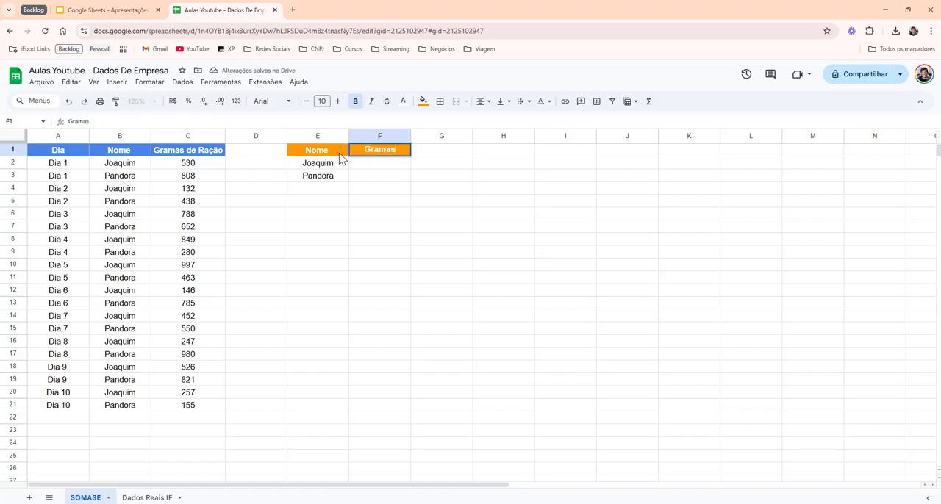
pyautogui.press('Return')
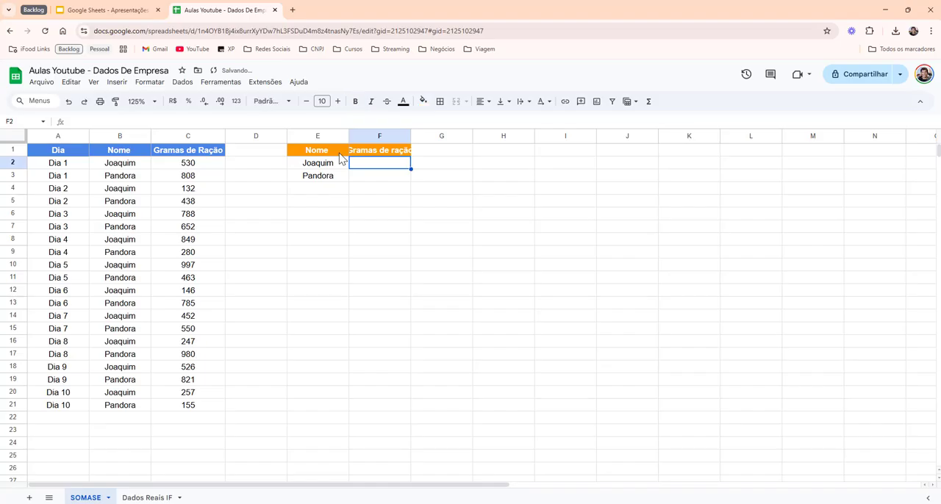
pyautogui.doubleClick(410, 136)
pyautogui.click(378, 178)
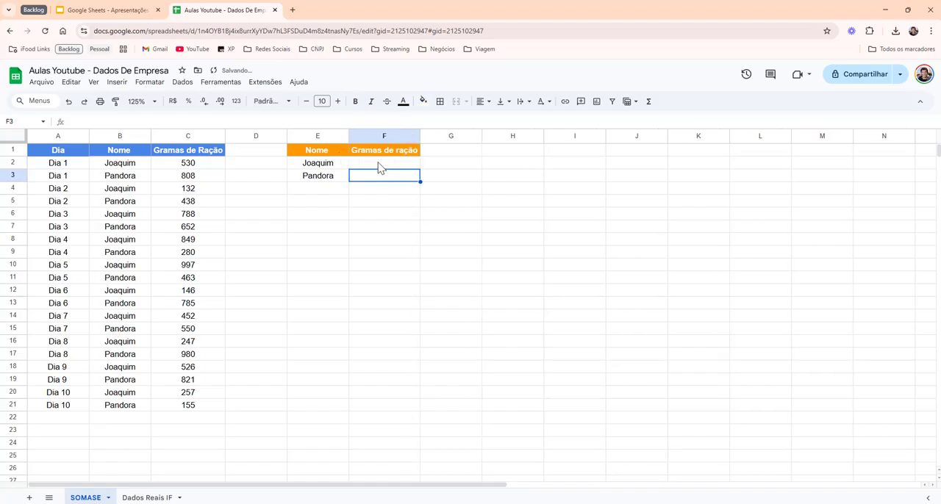
# - Begin a SOMASE formula in F2, beside the first name of the summary table
pyautogui.click(378, 163)
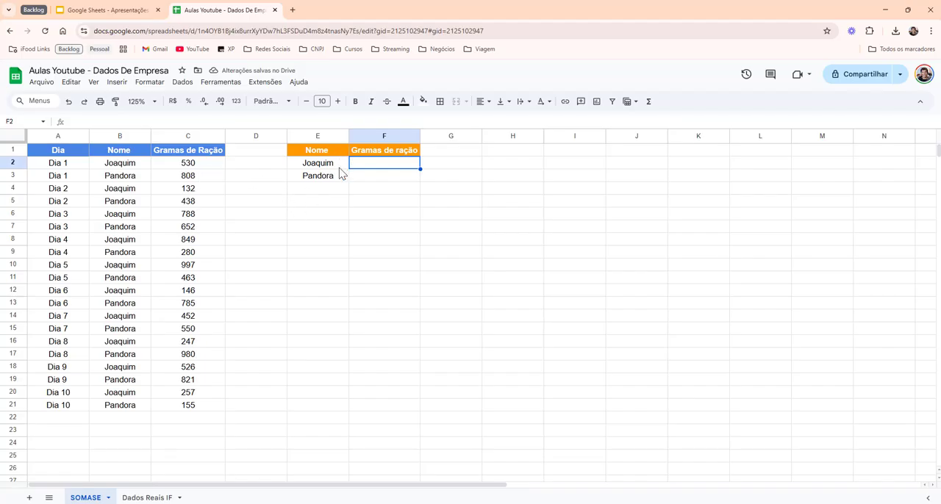
pyautogui.moveTo(335, 166); pyautogui.dragTo(335, 186)
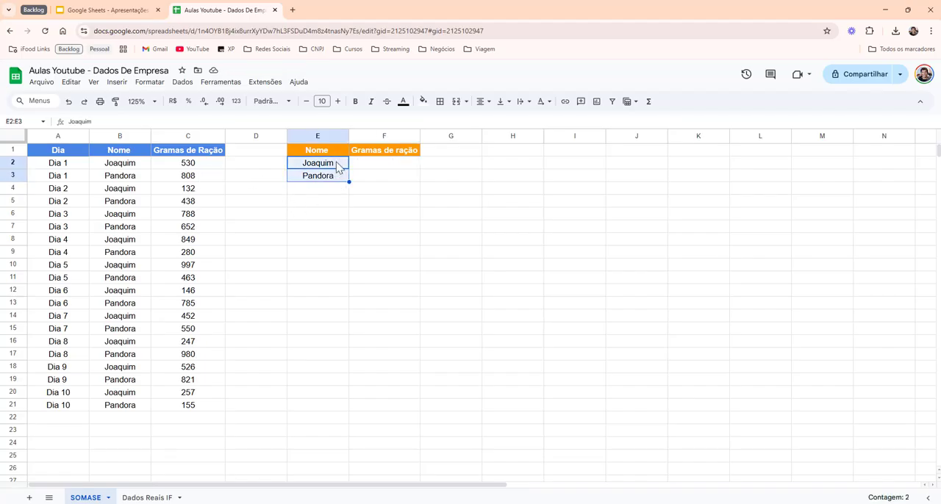
pyautogui.click(380, 166)
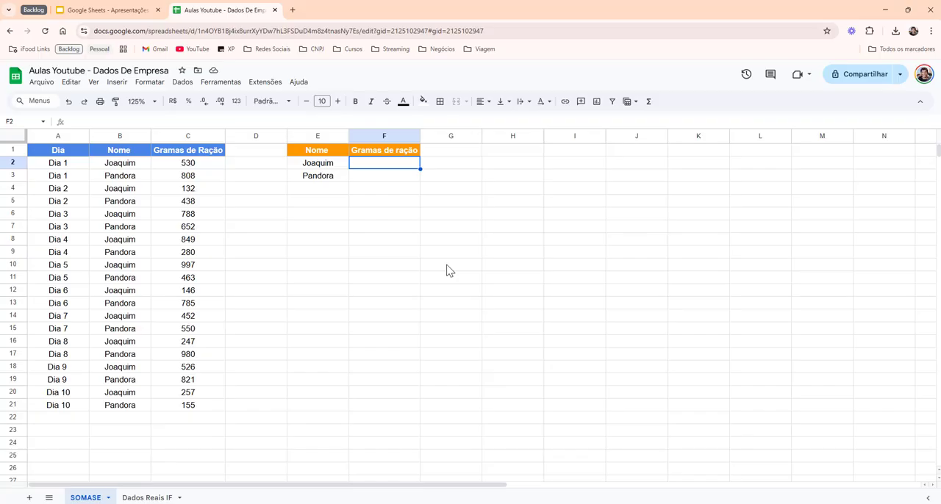
pyautogui.write('=seomas')
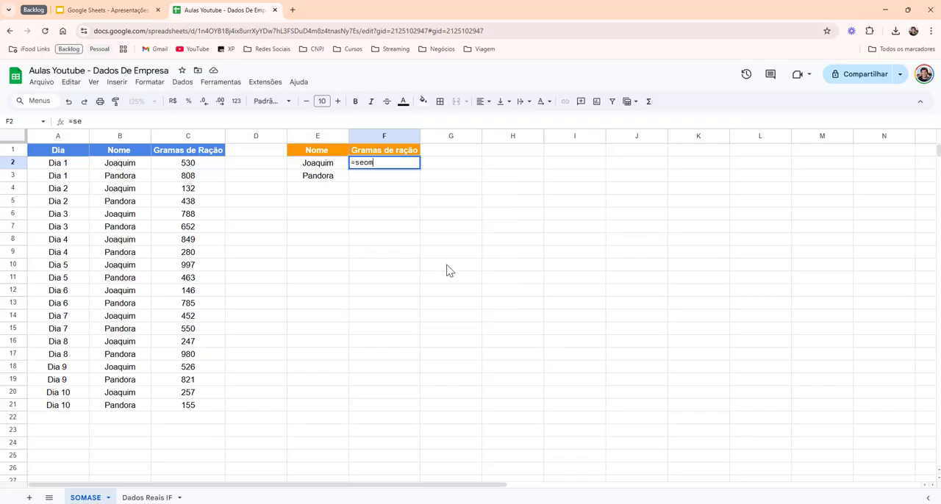
pyautogui.press('BackSpace')
pyautogui.press('BackSpace')
pyautogui.press('BackSpace')
pyautogui.press('BackSpace')
pyautogui.write('omas')
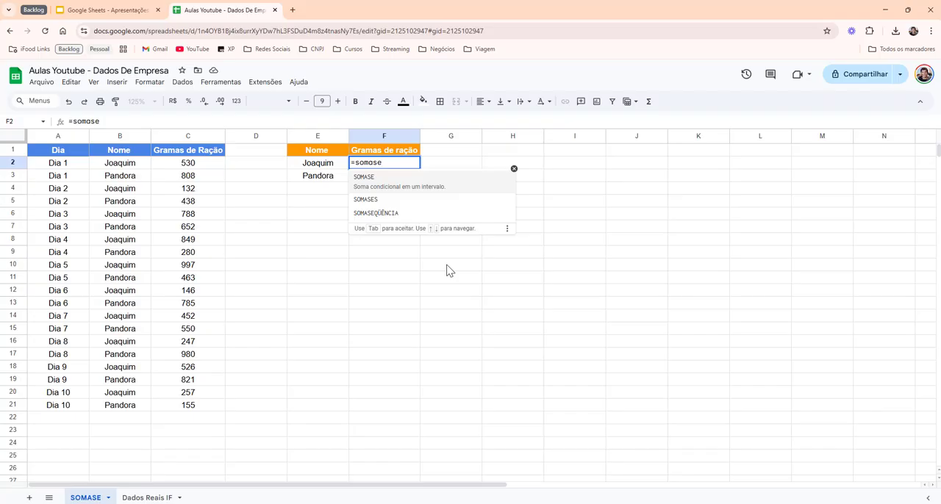
pyautogui.write('(')
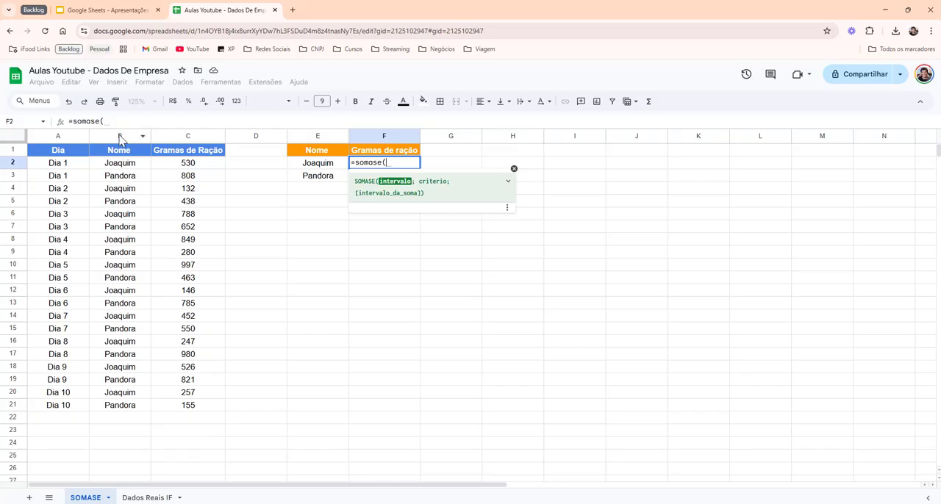
# - Set the SOMASE criteria range to the entire Nome column, B:B
pyautogui.moveTo(121, 153); pyautogui.dragTo(139, 417)
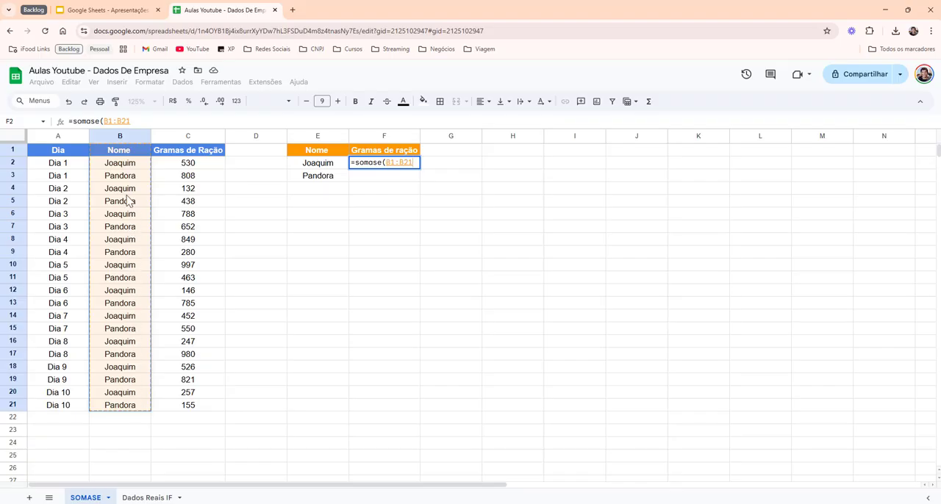
pyautogui.moveTo(122, 152); pyautogui.dragTo(130, 409)
pyautogui.moveTo(116, 422); pyautogui.dragTo(134, 481)
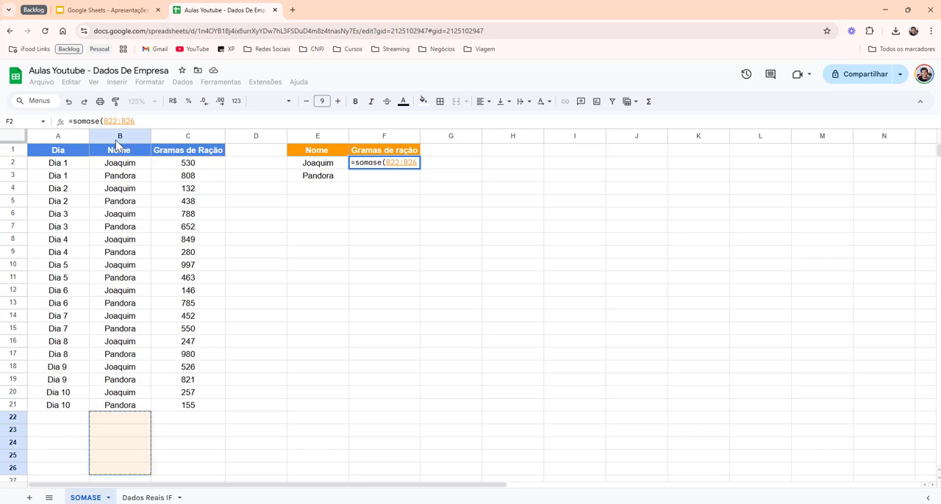
pyautogui.click(120, 137)
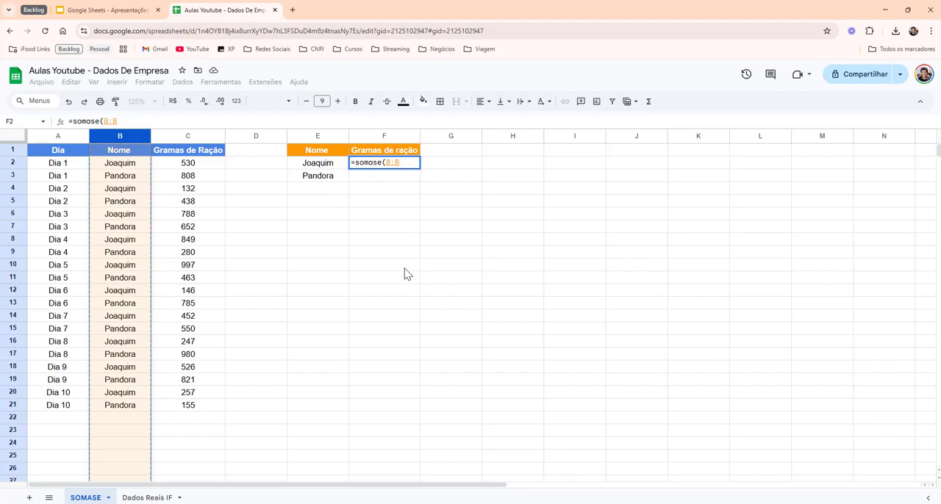
pyautogui.write(';')
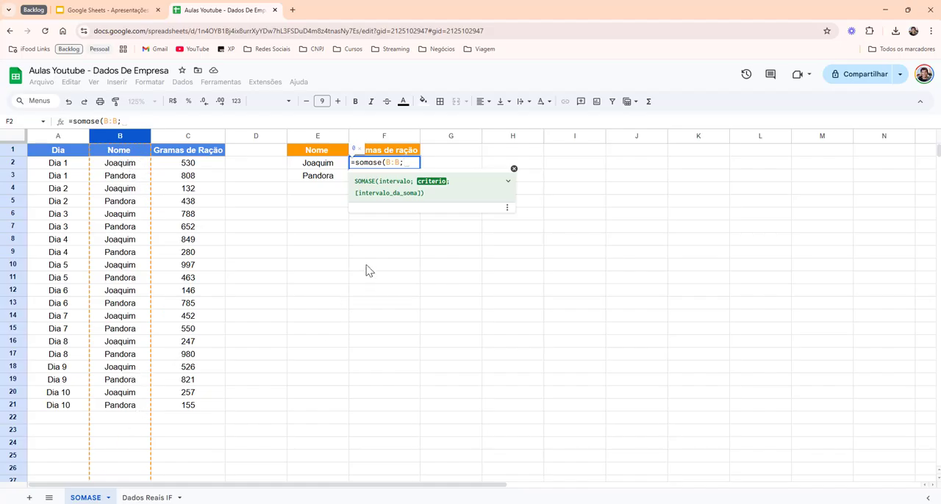
# - Set the SOMASE criterion to the first name of the summary table, cell E2
pyautogui.click(335, 169)
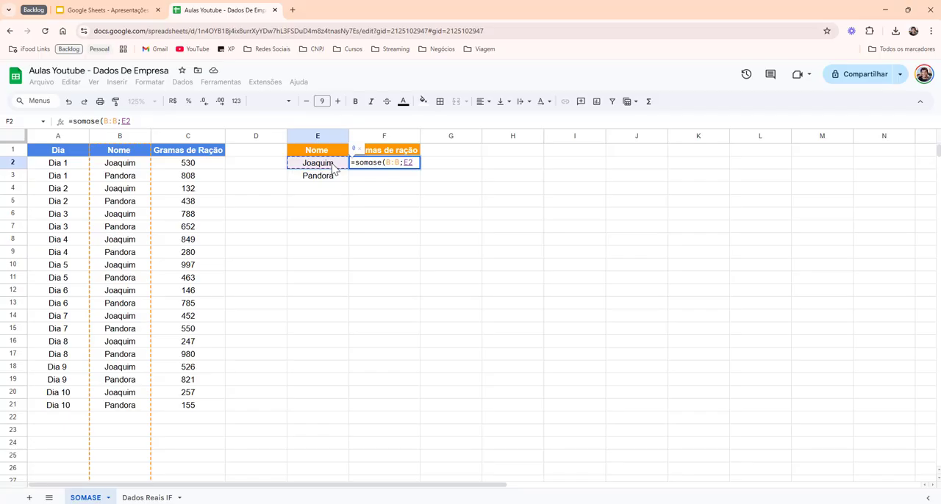
pyautogui.press('F4')
pyautogui.press('F4')
pyautogui.write(';')
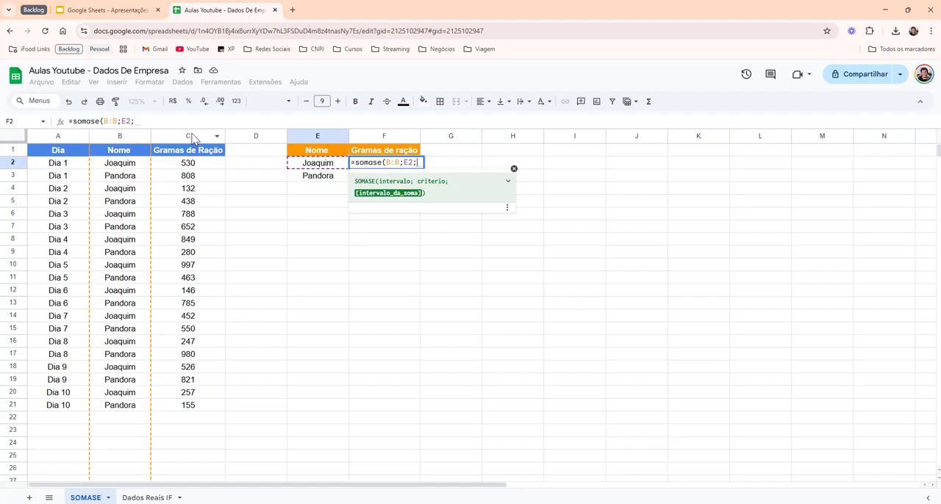
# - Set the SOMASE sum range to the entire Gramas de Ração column, C:C, and complete the formula in F2
pyautogui.moveTo(185, 155); pyautogui.dragTo(200, 407)
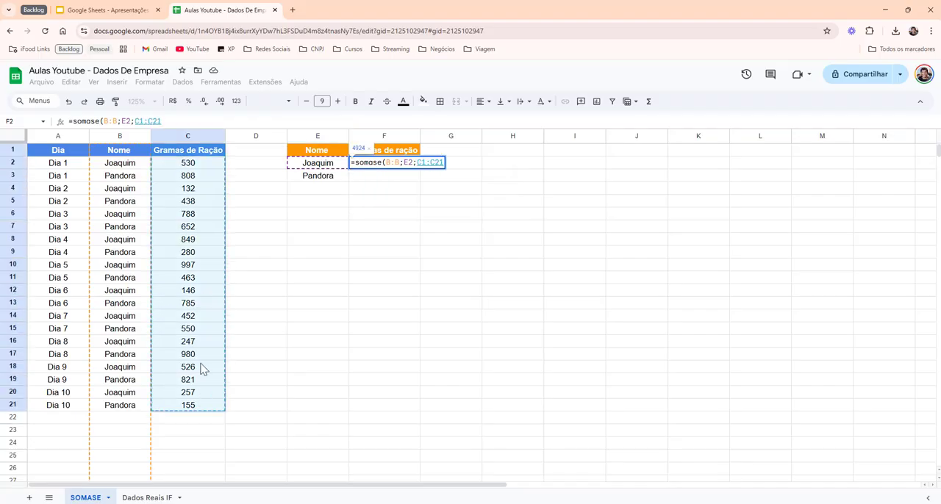
pyautogui.click(189, 137)
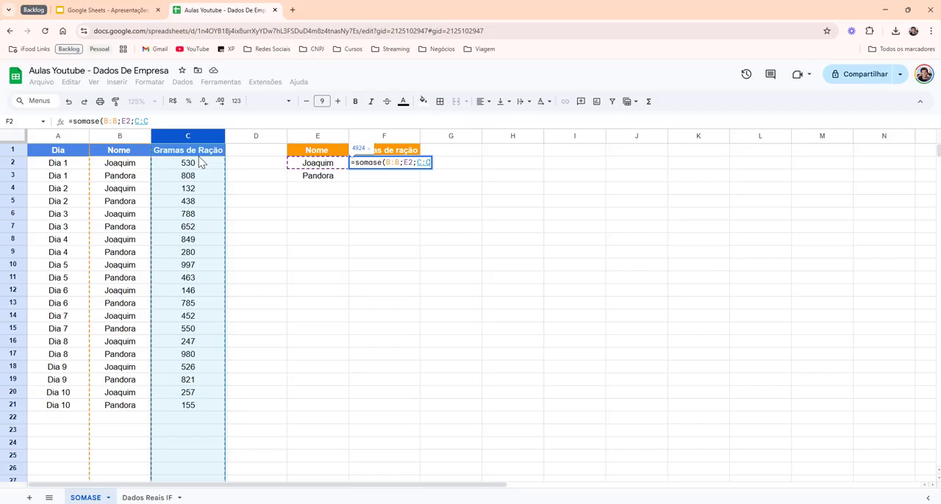
pyautogui.write(')')
pyautogui.press('Return')
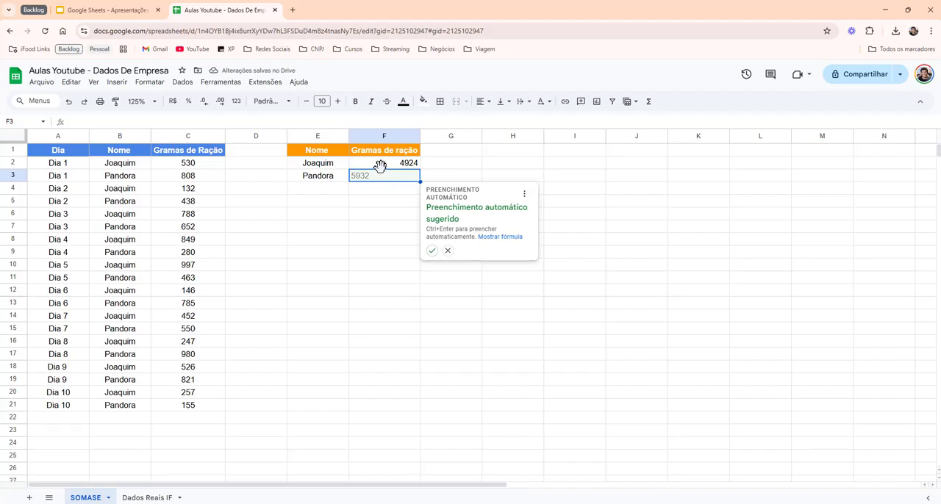
# - Accept the suggested autofill of the SOMASE formula in F3 and centre the totals in F2:F3
pyautogui.click(432, 252)
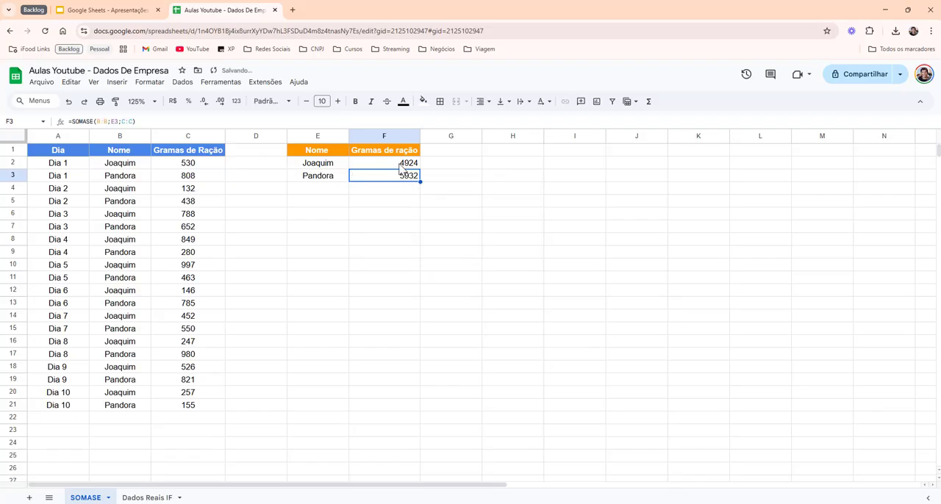
pyautogui.moveTo(401, 166); pyautogui.dragTo(404, 177)
pyautogui.click(487, 105)
pyautogui.click(498, 121)
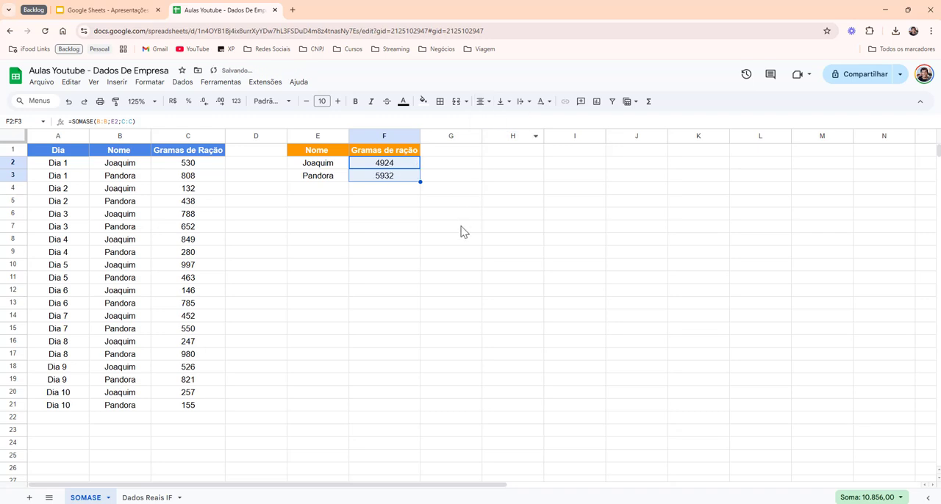
pyautogui.click(360, 206)
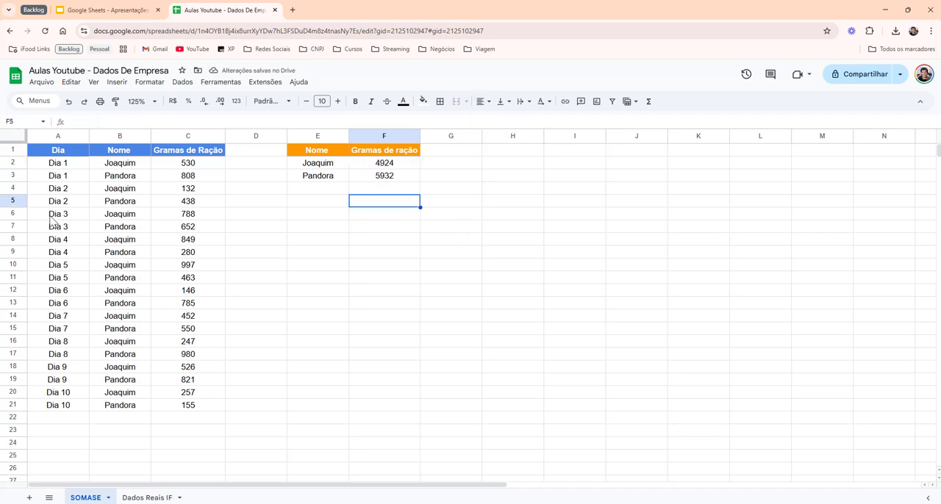
pyautogui.click(398, 165)
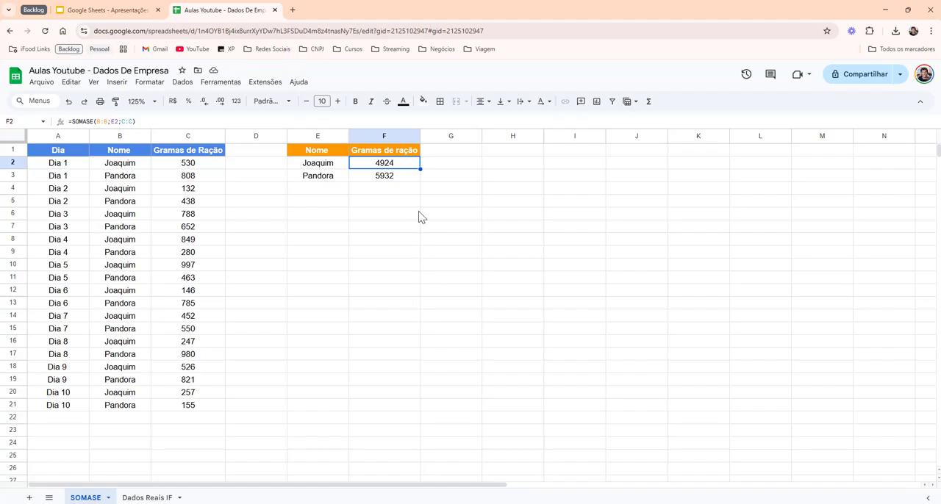
pyautogui.click(399, 180)
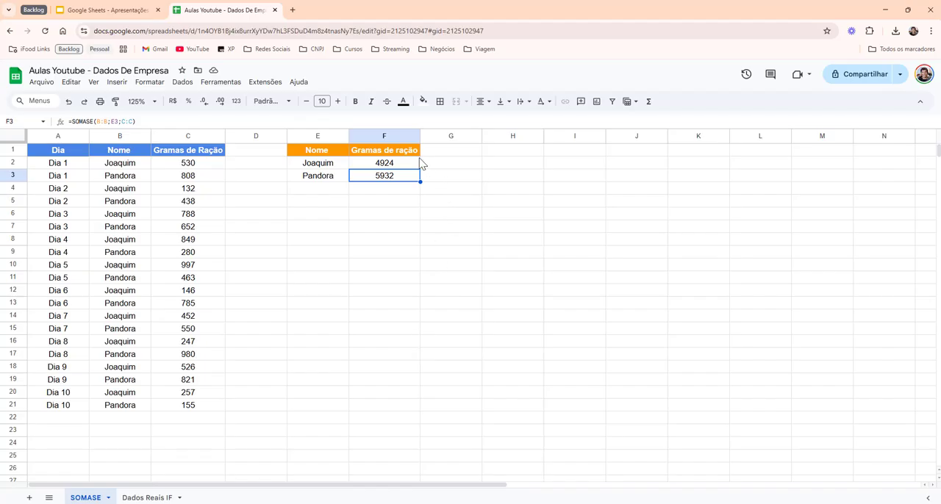
# - Add a matching orange header "Kg de ração" in G1, reusing the formatting of the Gramas de ração header
pyautogui.click(396, 154)
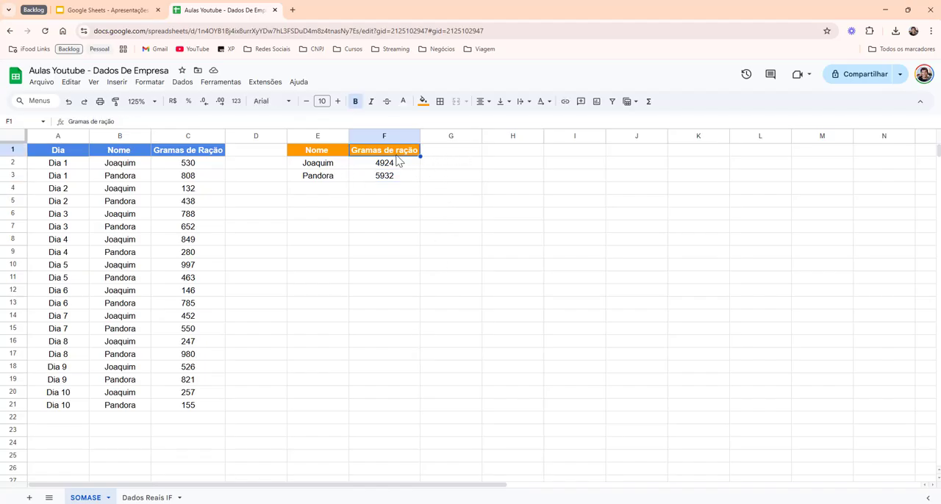
pyautogui.press('Right')
pyautogui.hotkey('ctrl', 'v')
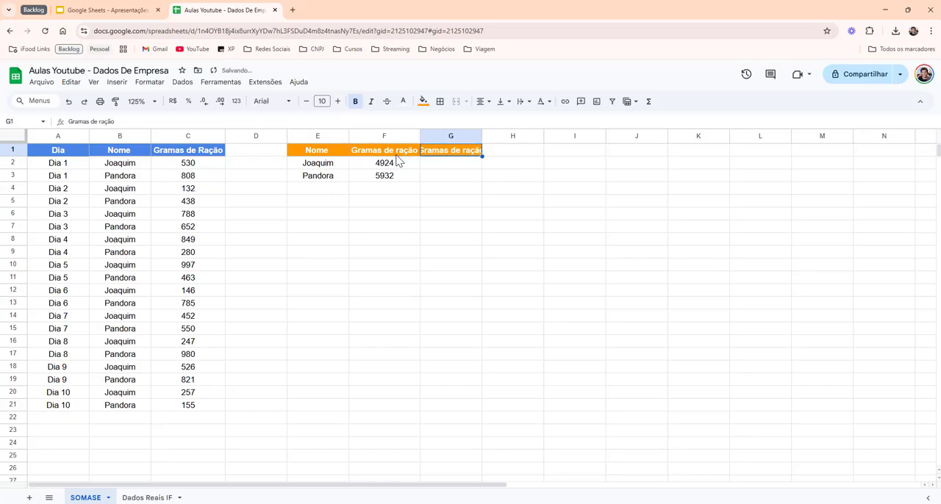
pyautogui.write('Kg de ração')
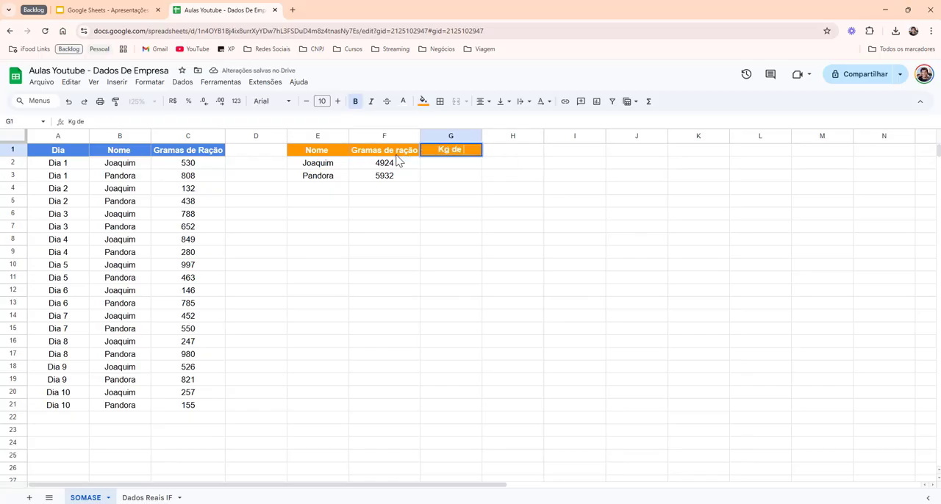
pyautogui.press('Return')
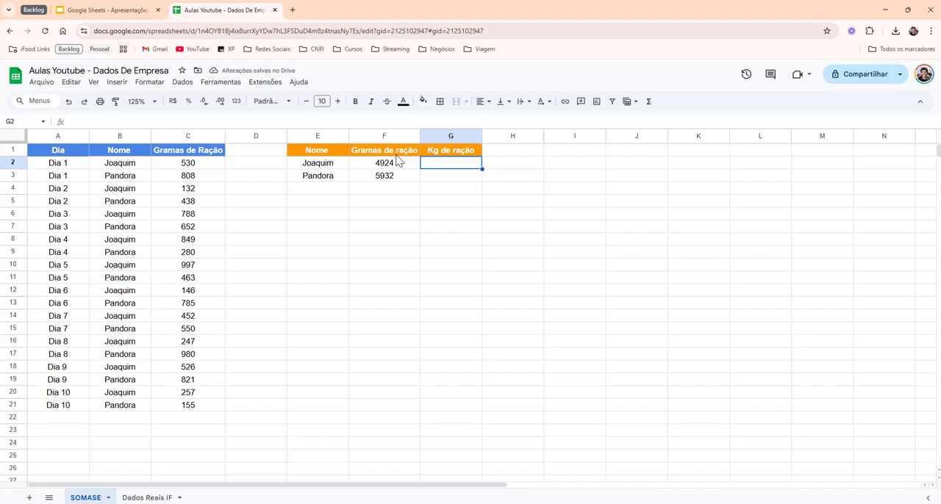
# - Convert the gram totals to kilograms with =F2/1000 in G2 and autofill the formula to G3
pyautogui.write('=')
pyautogui.click(397, 161)
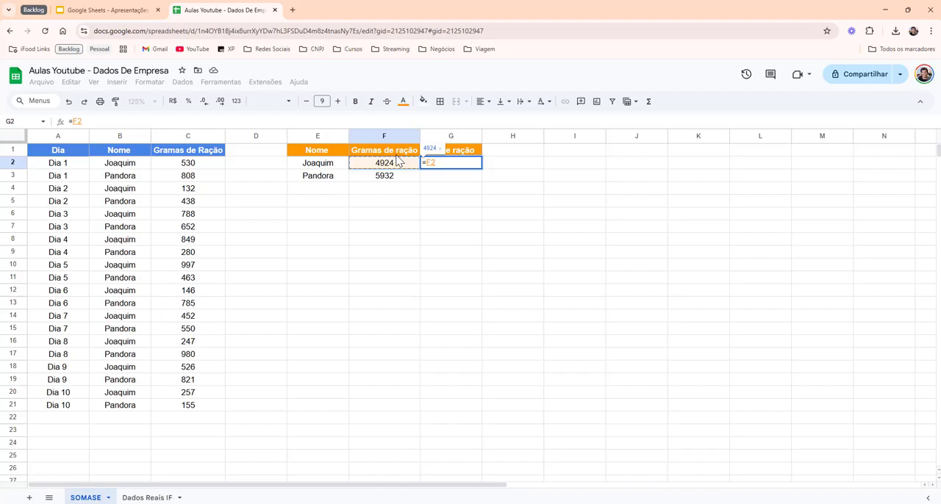
pyautogui.write('/1000')
pyautogui.press('Return')
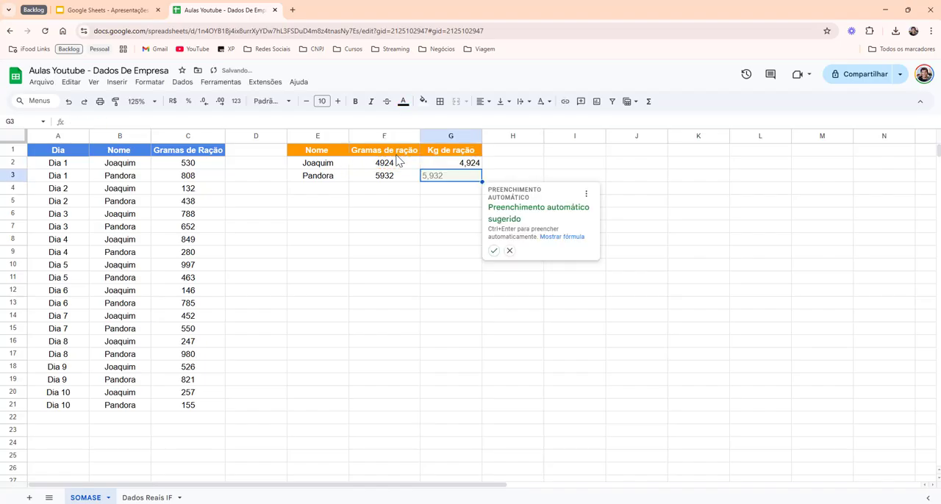
pyautogui.hotkey('ctrl', 'Return')
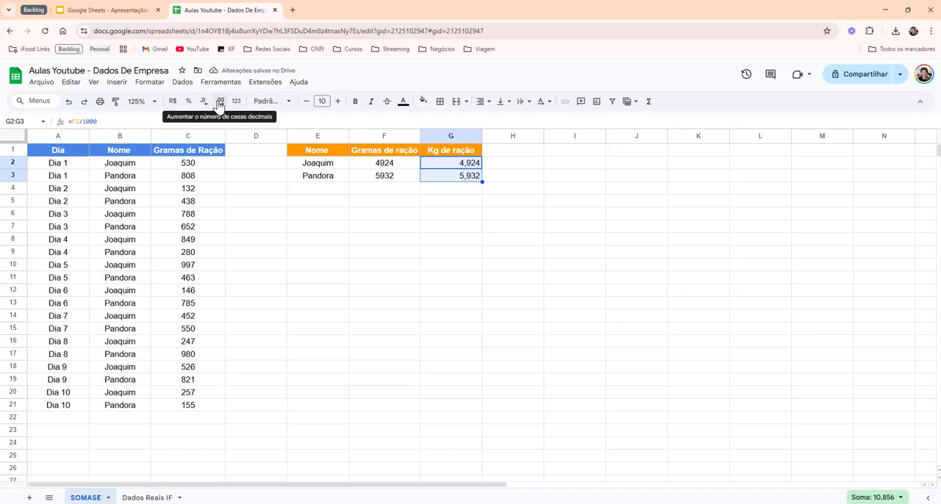
# - Reduce the kilogram values in G2:G3 to one decimal place and centre them
pyautogui.click(204, 103)
pyautogui.click(205, 103)
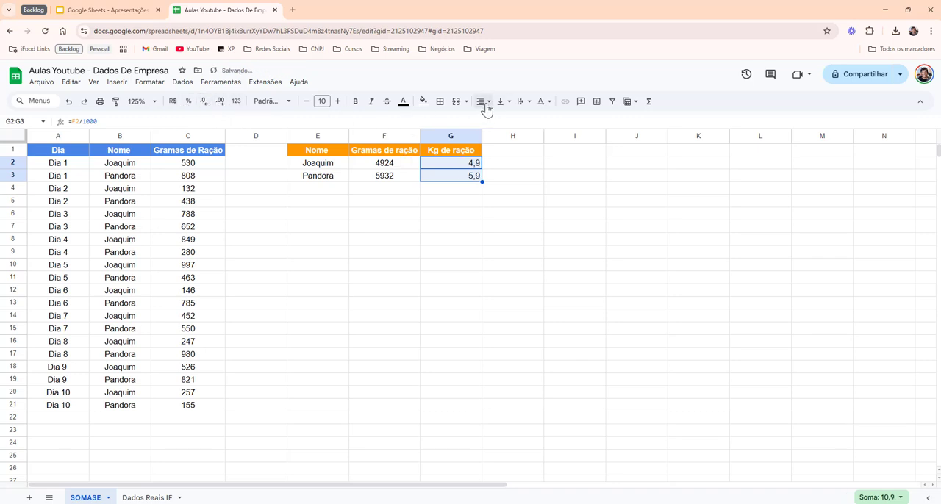
pyautogui.click(483, 102)
pyautogui.click(499, 122)
pyautogui.click(465, 179)
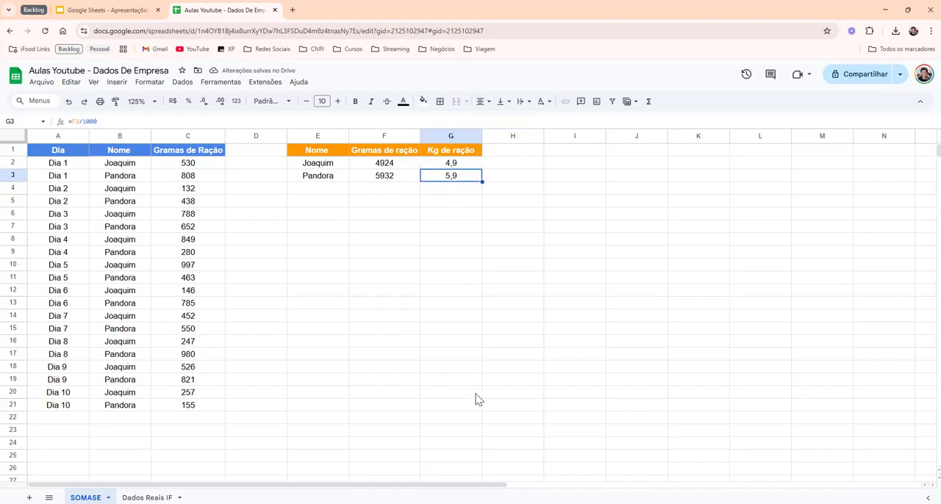
pyautogui.click(453, 165)
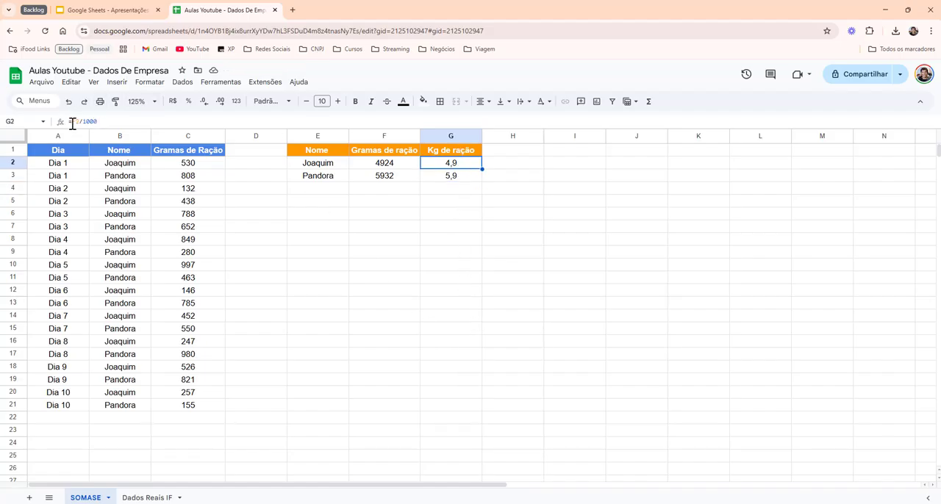
pyautogui.click(431, 236)
# - Replace the formula in G2 with an ARRED function that rounds F2/100 to 1 decimal place
pyautogui.click(471, 165)
pyautogui.write('=a')
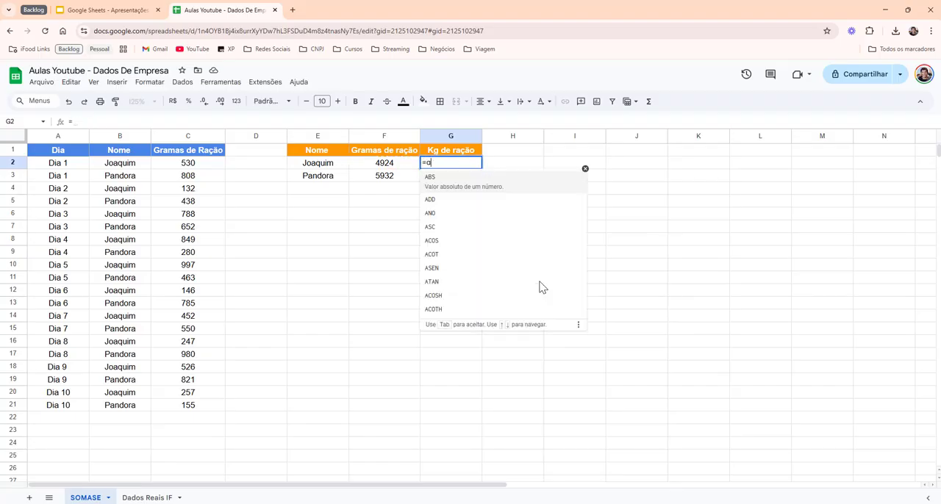
pyautogui.write('rred(')
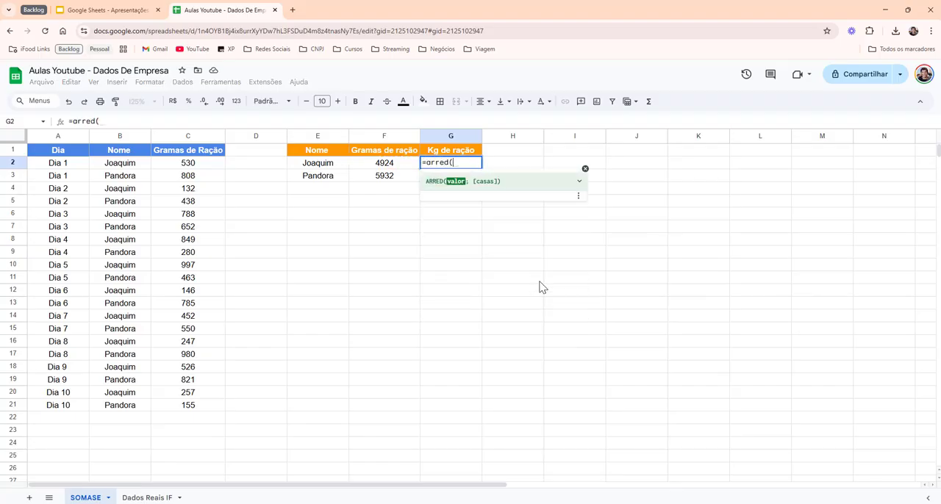
pyautogui.click(392, 170)
pyautogui.write('/100')
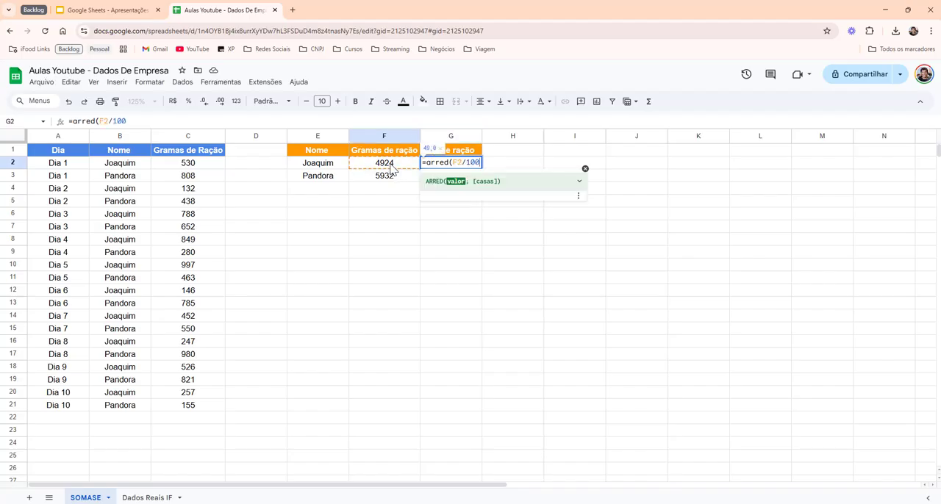
pyautogui.write(';')
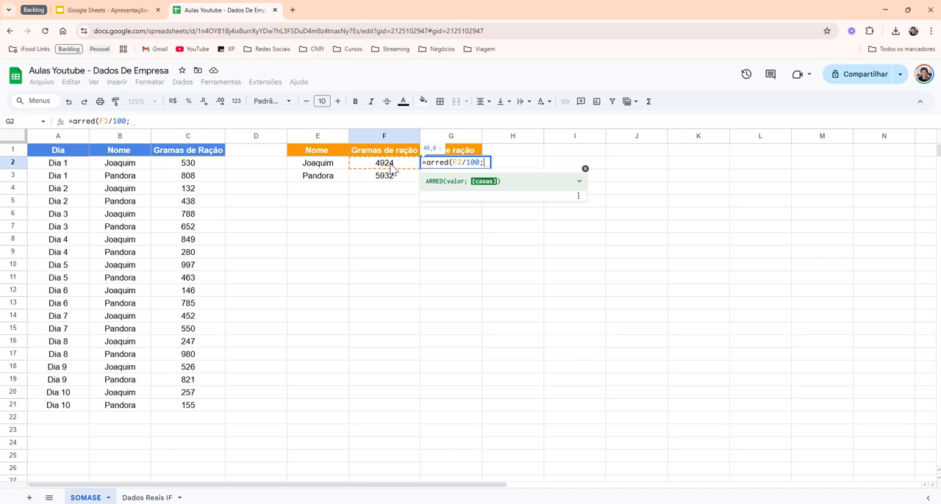
pyautogui.write('1)')
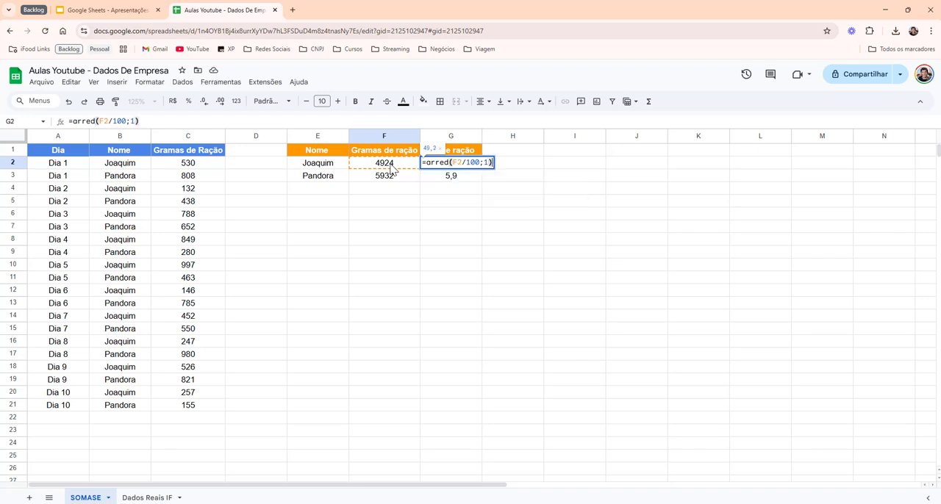
pyautogui.write('&')
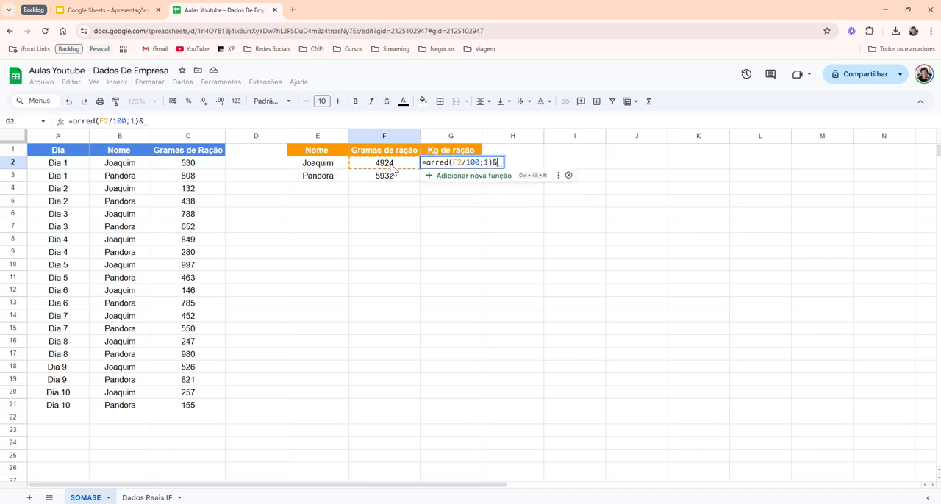
pyautogui.write('"')
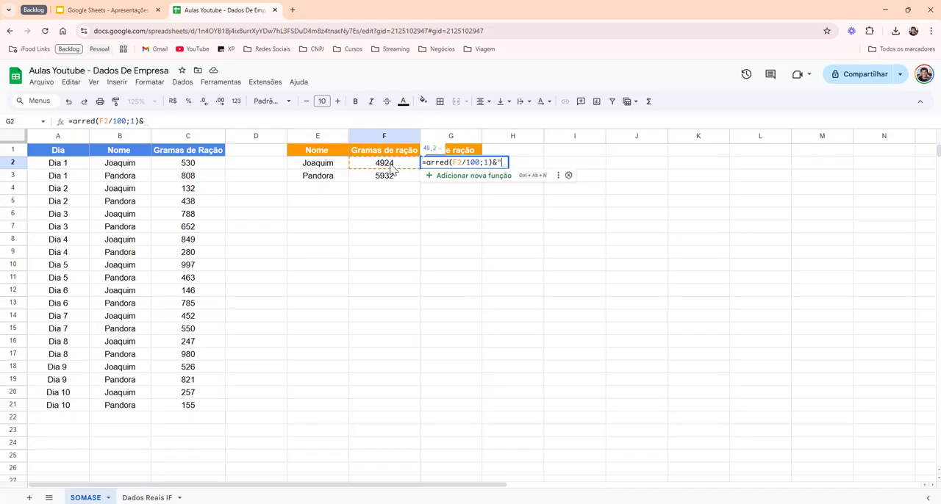
pyautogui.write(' Kg"')
# - Append the text " Kg" to the ARRED result in G2 with the & operator and complete the formula
pyautogui.press('Return')
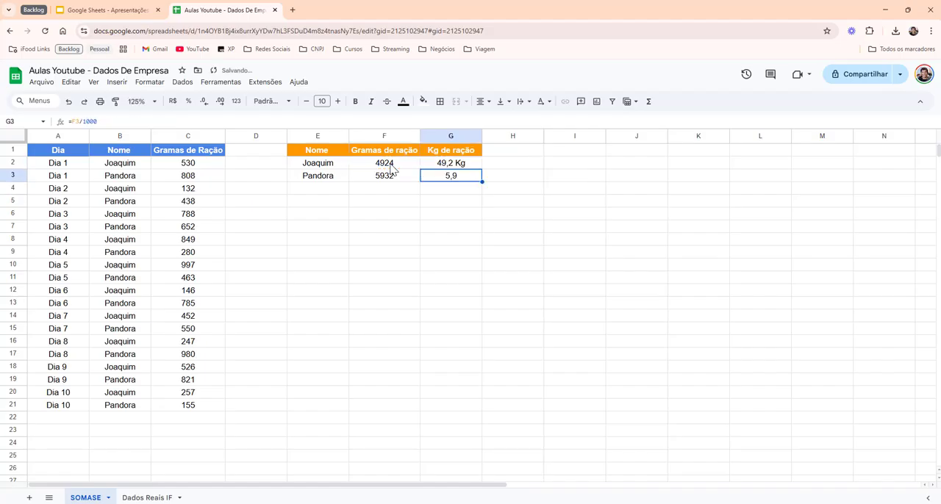
# - Copy the ARRED formula from G2 to G3
pyautogui.click(460, 166)
pyautogui.hotkey('ctrl', 'c')
pyautogui.press('Down')
pyautogui.hotkey('ctrl', 'v')
pyautogui.press('Up')
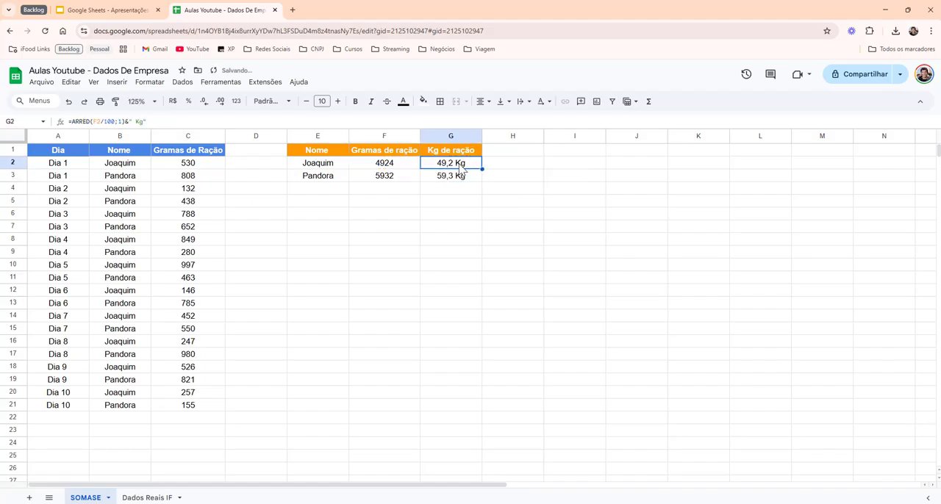
# - Correct the divisor in G2's ARRED formula to 1000 and copy the corrected formula to G3
pyautogui.click(115, 122)
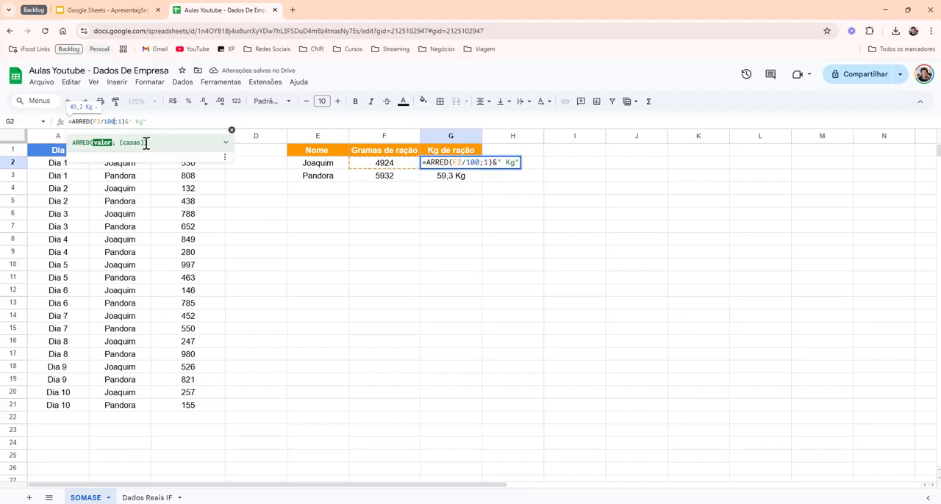
pyautogui.write('0')
pyautogui.press('Return')
pyautogui.press('Up')
pyautogui.hotkey('ctrl', 'c')
pyautogui.press('Down')
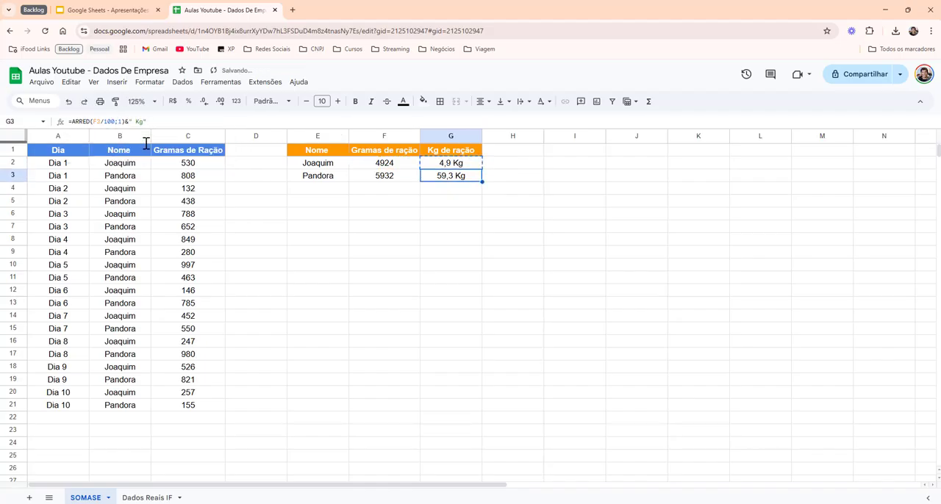
pyautogui.hotkey('ctrl', 'v')
pyautogui.press('Up')
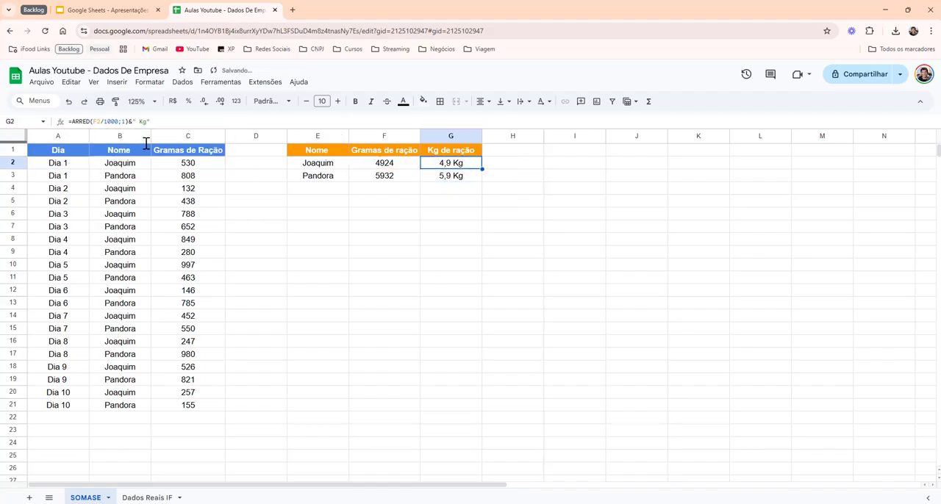
pyautogui.click(471, 178)
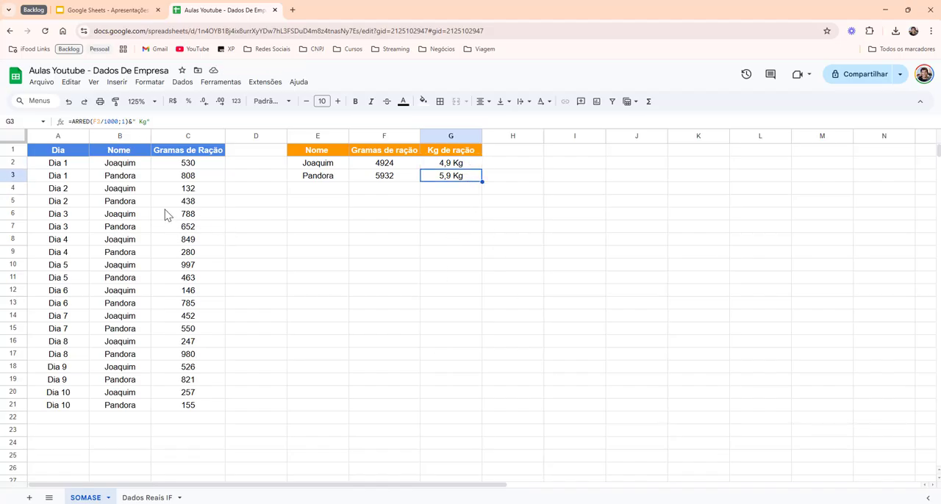
# - Create a filter on the source table's header row, A1:C1
pyautogui.moveTo(48, 155); pyautogui.dragTo(176, 153)
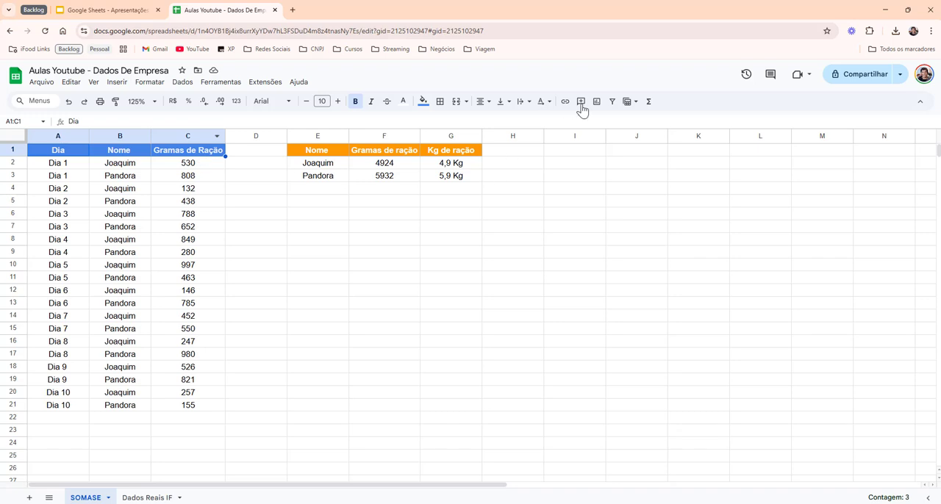
pyautogui.click(613, 103)
pyautogui.rightClick(577, 163)
pyautogui.click(253, 240)
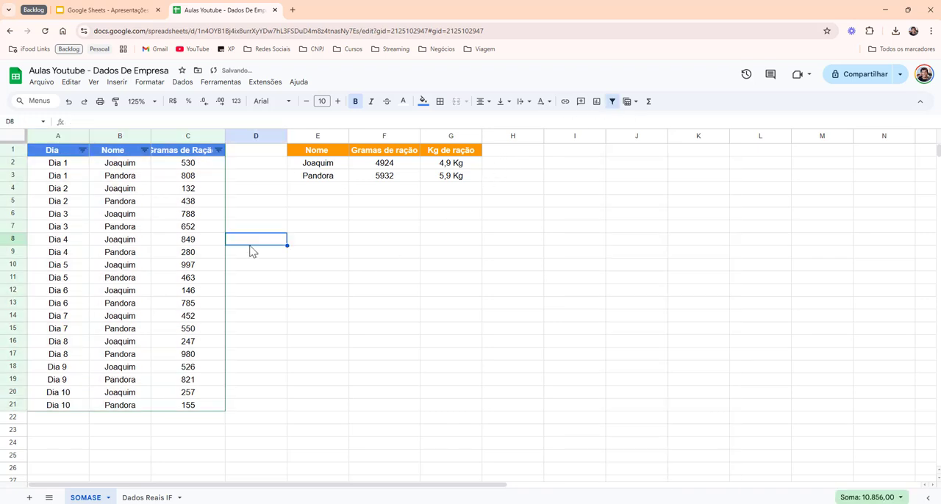
# - Filter the Nome column to leave only the rows matching the name in E2
pyautogui.click(145, 150)
pyautogui.click(77, 331)
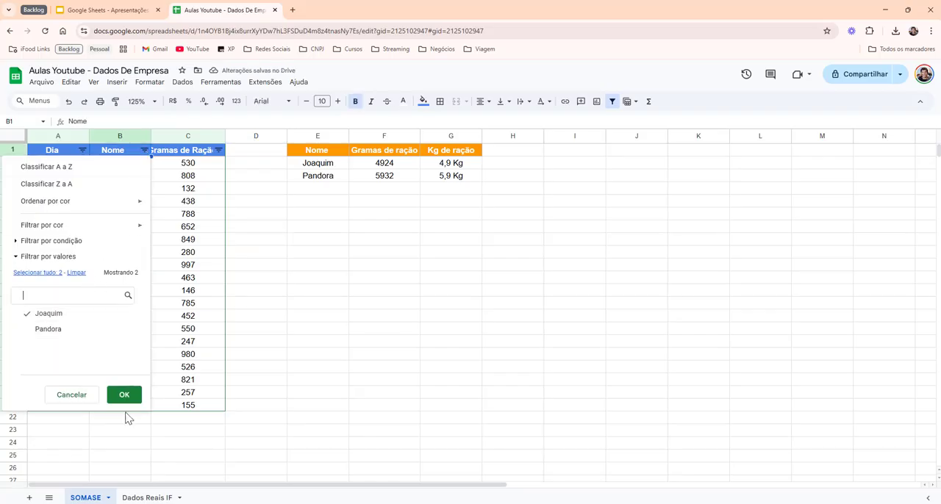
pyautogui.click(124, 395)
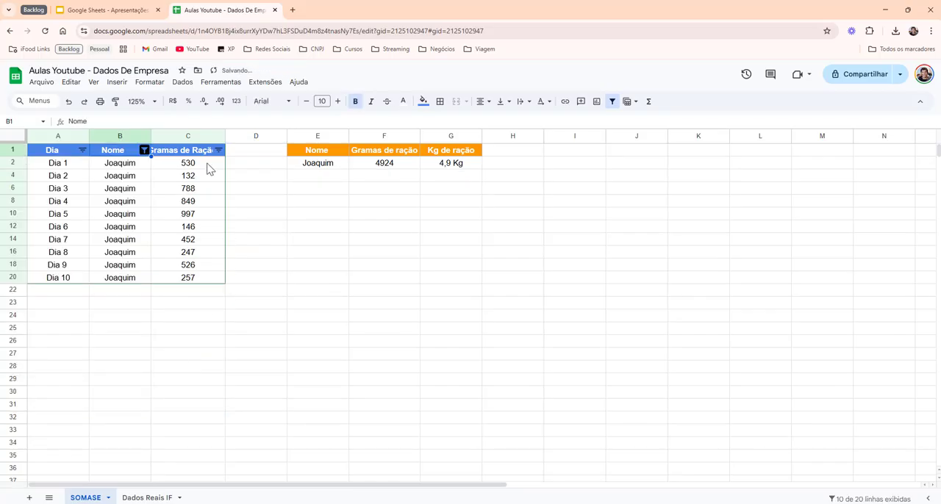
# - Try totalling the filtered grams in C22 with =SOMA(C2:C20), and delete the formula from the cell
pyautogui.click(217, 293)
pyautogui.write('=soma(C20')
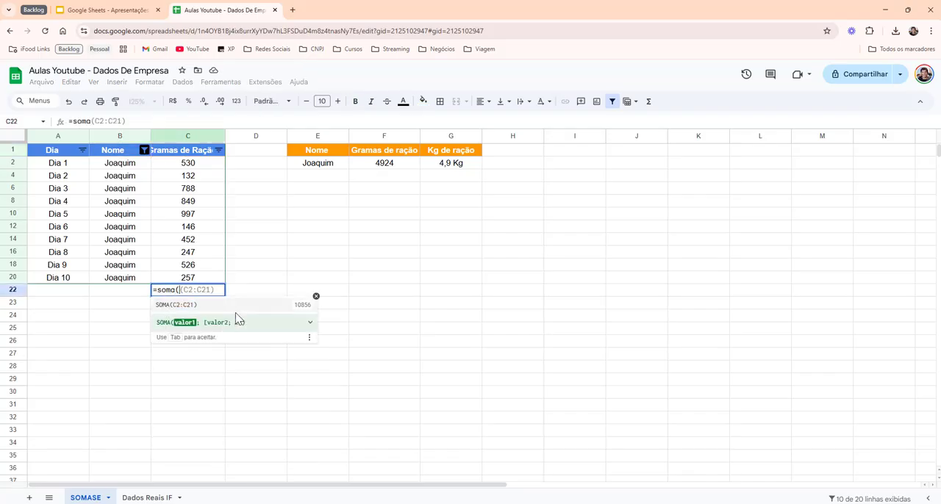
pyautogui.hotkey('shift', 'Up')
pyautogui.hotkey('shift', 'Up')
pyautogui.hotkey('shift', 'Up')
pyautogui.hotkey('shift', 'Up')
pyautogui.hotkey('shift', 'Up')
pyautogui.hotkey('shift', 'Up')
pyautogui.hotkey('shift', 'Up')
pyautogui.hotkey('shift', 'Up')
pyautogui.hotkey('shift', 'Up')
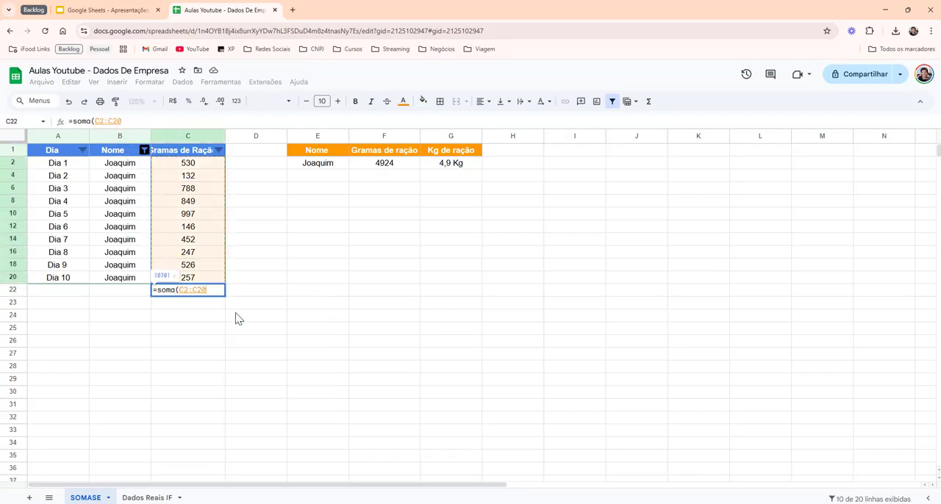
pyautogui.write(')')
pyautogui.press('Return')
pyautogui.click(206, 293)
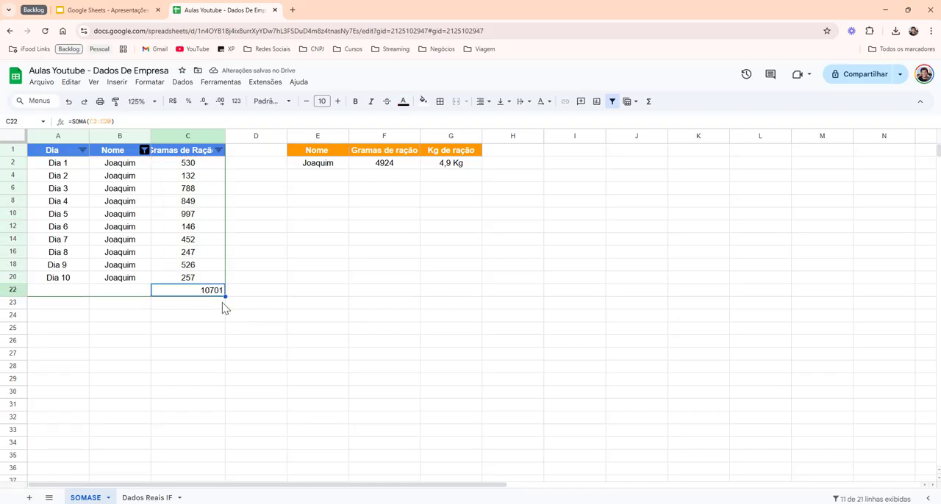
pyautogui.press('Delete')
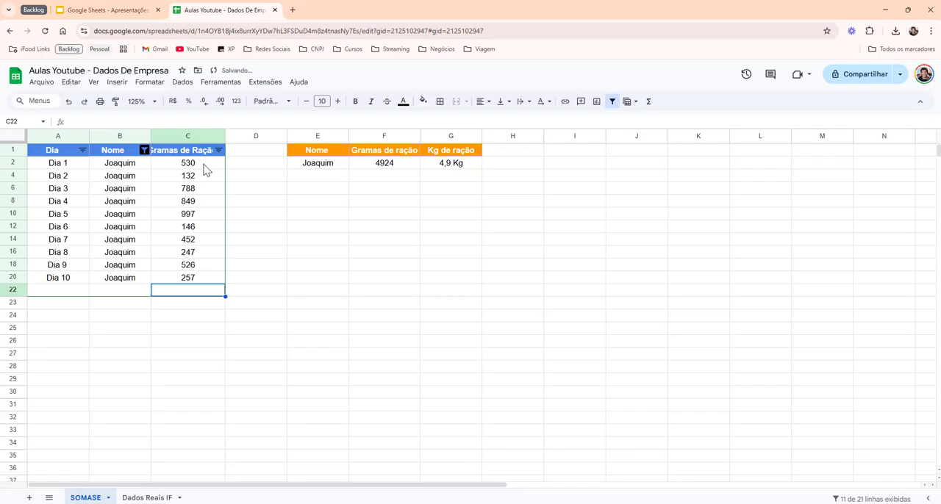
# - Select the filtered grams in C2:C20 and check the selection's sum and other summary statistics
pyautogui.moveTo(206, 169); pyautogui.dragTo(208, 279)
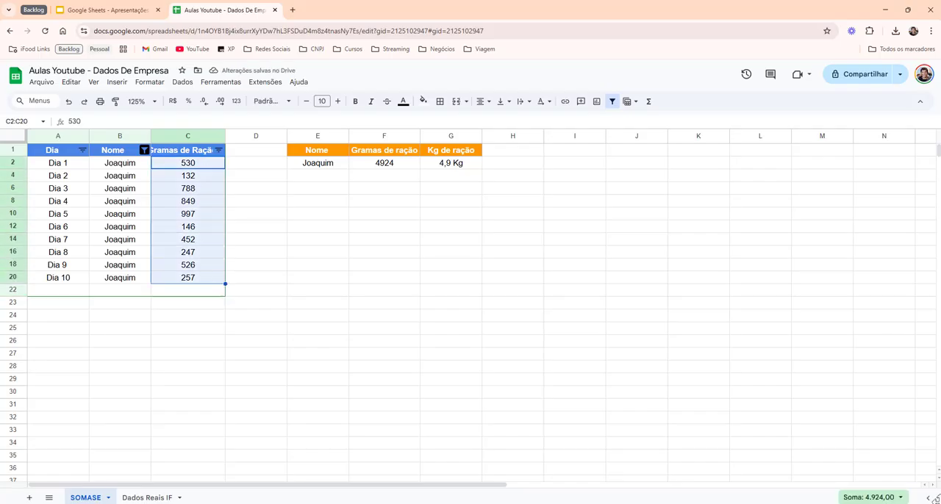
pyautogui.click(902, 498)
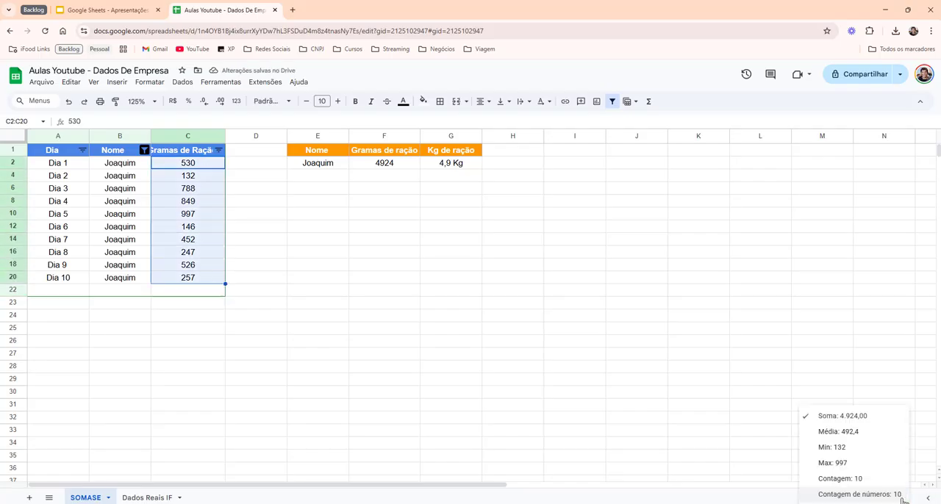
pyautogui.click(878, 372)
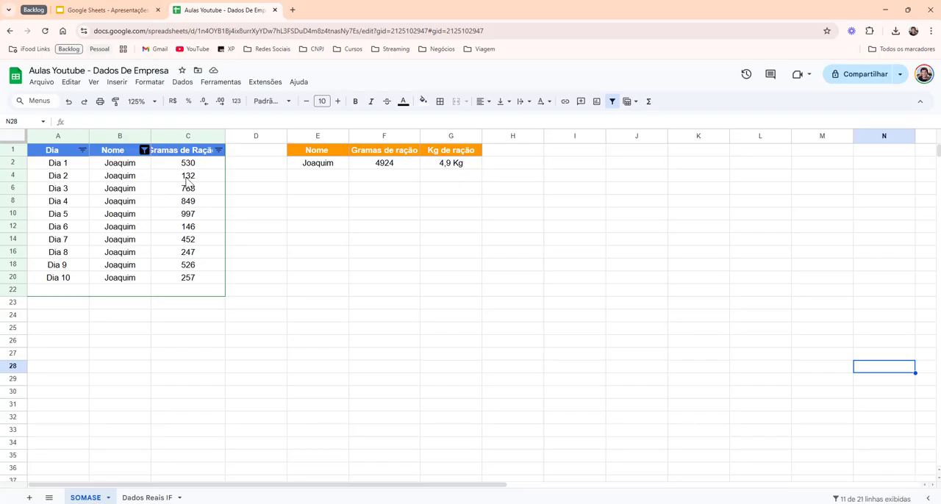
pyautogui.moveTo(191, 164); pyautogui.dragTo(197, 282)
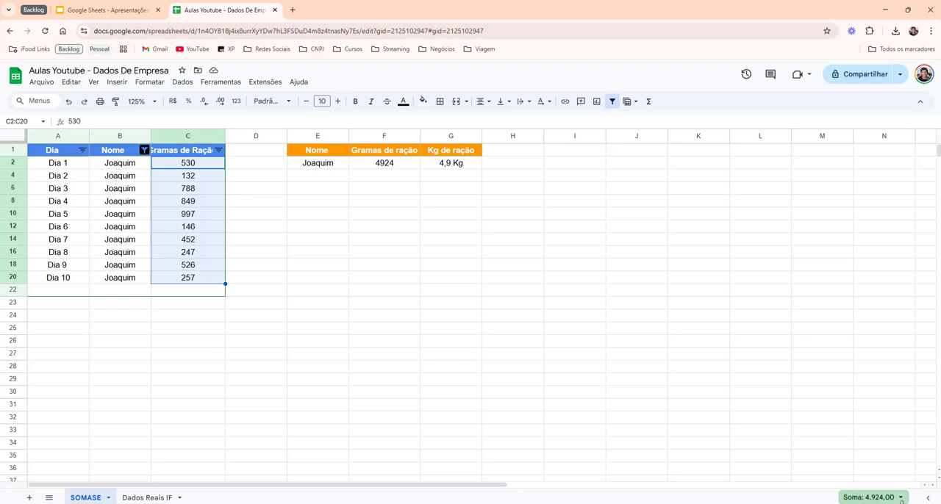
pyautogui.click(900, 499)
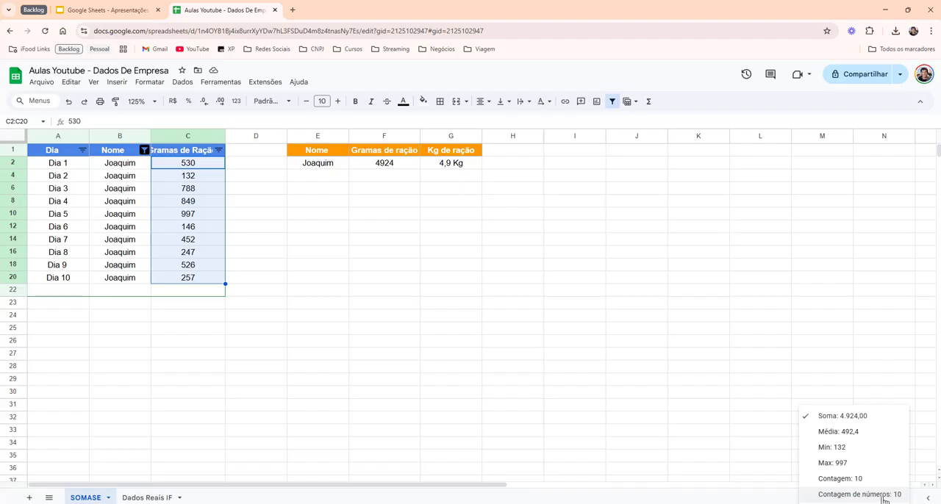
pyautogui.click(280, 270)
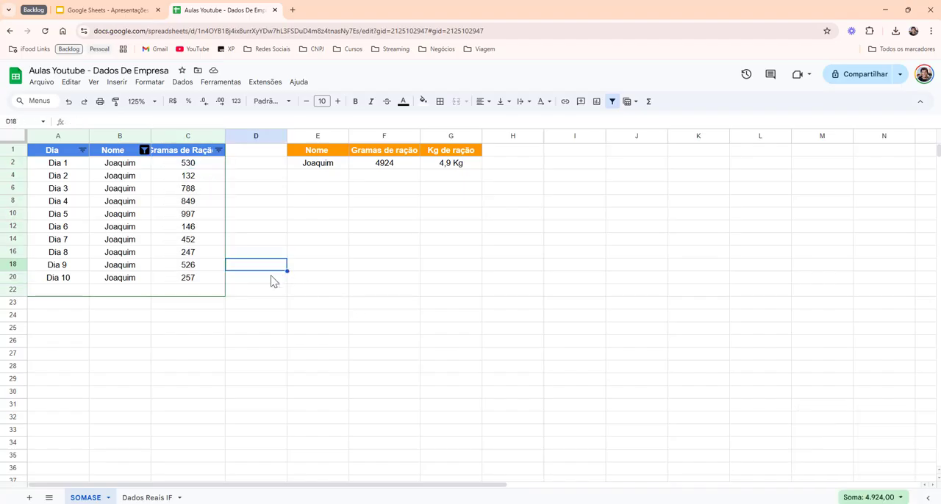
pyautogui.click(177, 290)
pyautogui.write('soma(')
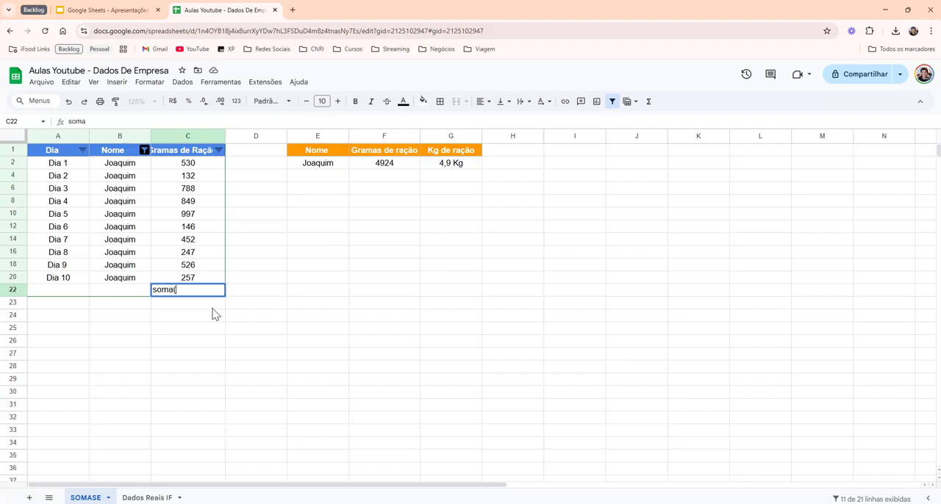
pyautogui.press('Up')
pyautogui.hotkey('shift', 'Up')
pyautogui.hotkey('shift', 'Up')
pyautogui.hotkey('shift', 'Up')
pyautogui.hotkey('shift', 'Up')
pyautogui.hotkey('shift', 'Up')
pyautogui.press('Down')
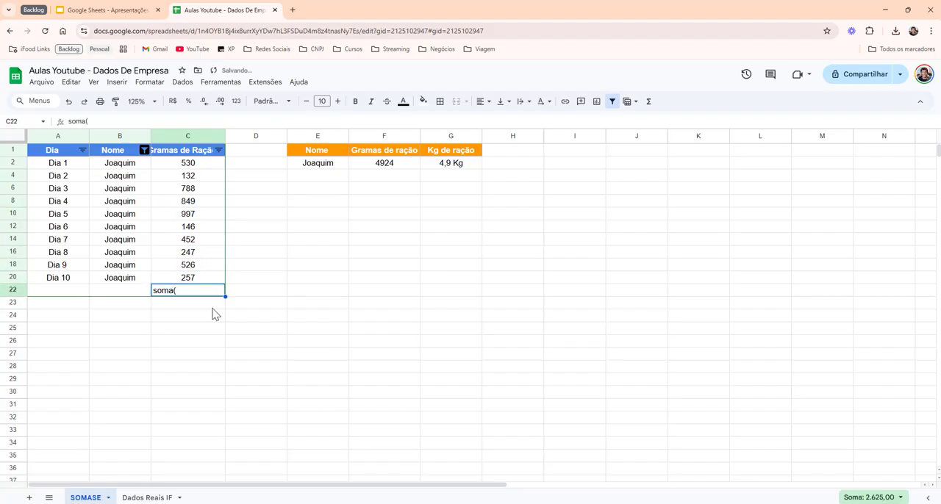
# - Re-enter =SOMA(C2:C20) in C22 to examine the range it covers, and leave the cell empty again
pyautogui.write('=soma(')
pyautogui.press('Up')
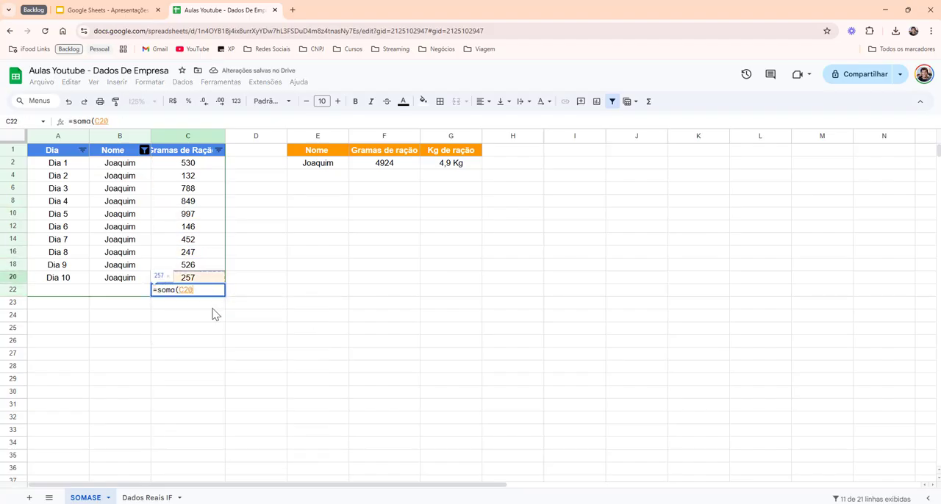
pyautogui.hotkey('shift', 'Up')
pyautogui.hotkey('shift', 'Up')
pyautogui.hotkey('shift', 'Up')
pyautogui.hotkey('shift', 'Up')
pyautogui.hotkey('shift', 'Up')
pyautogui.hotkey('shift', 'Up')
pyautogui.hotkey('shift', 'Up')
pyautogui.hotkey('shift', 'Up')
pyautogui.hotkey('shift', 'Up')
pyautogui.write(')')
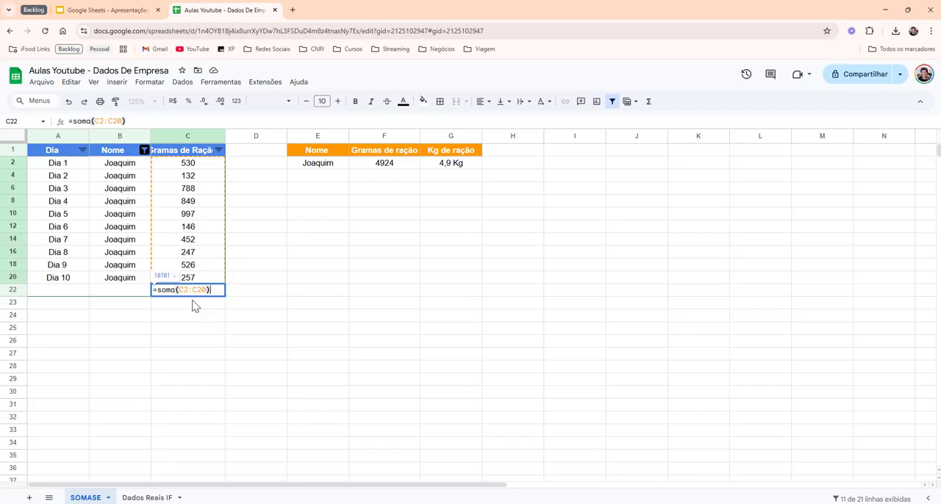
pyautogui.moveTo(188, 292); pyautogui.dragTo(208, 291)
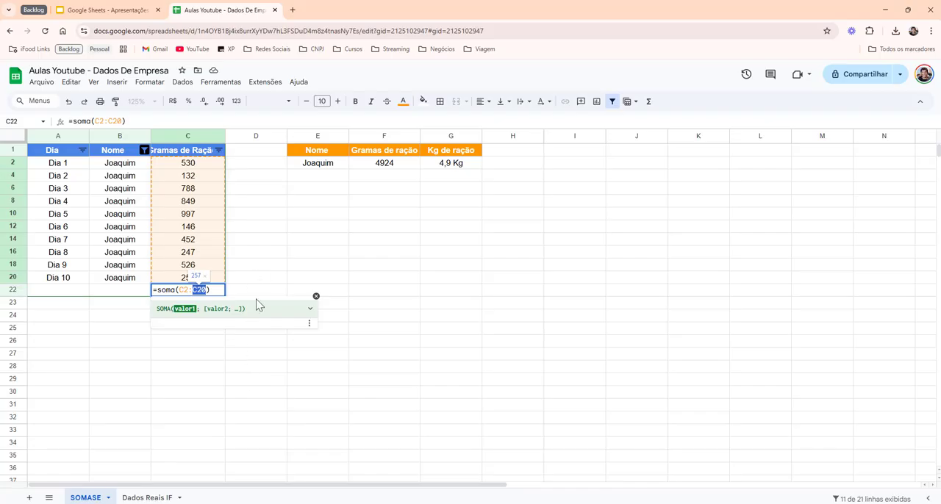
pyautogui.press('Return')
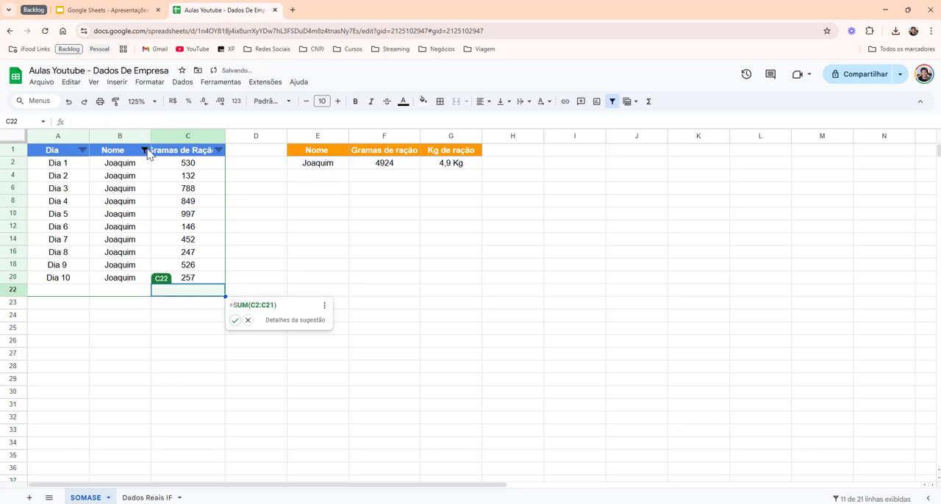
# - Reset the Nome column filter to include all values so every row of the source table is listed
pyautogui.click(144, 150)
pyautogui.click(30, 273)
pyautogui.click(124, 395)
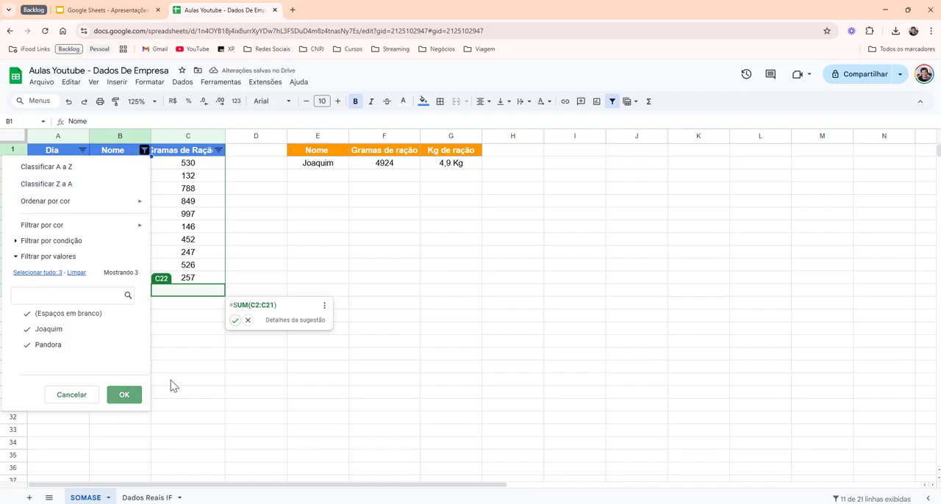
pyautogui.click(387, 252)
pyautogui.click(406, 407)
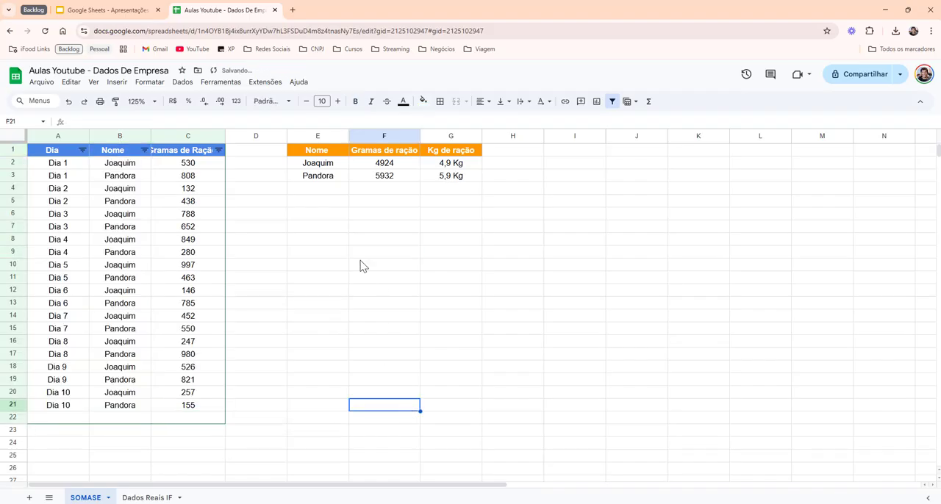